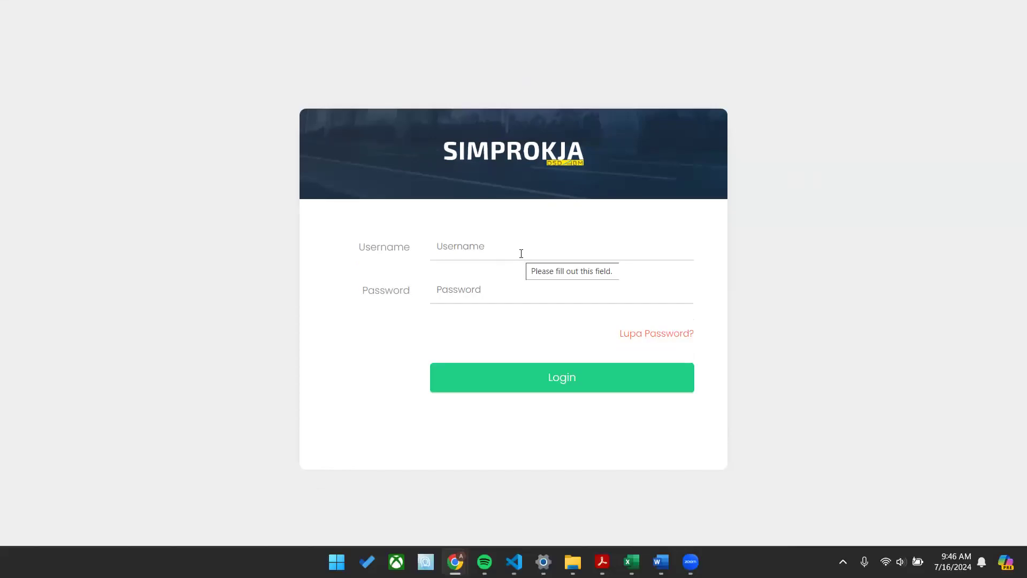
Log in to SIMPROKJA with the username operator and the account password, and dismiss the password-change warning.
text(operator)
key(Tab)
text(•••)
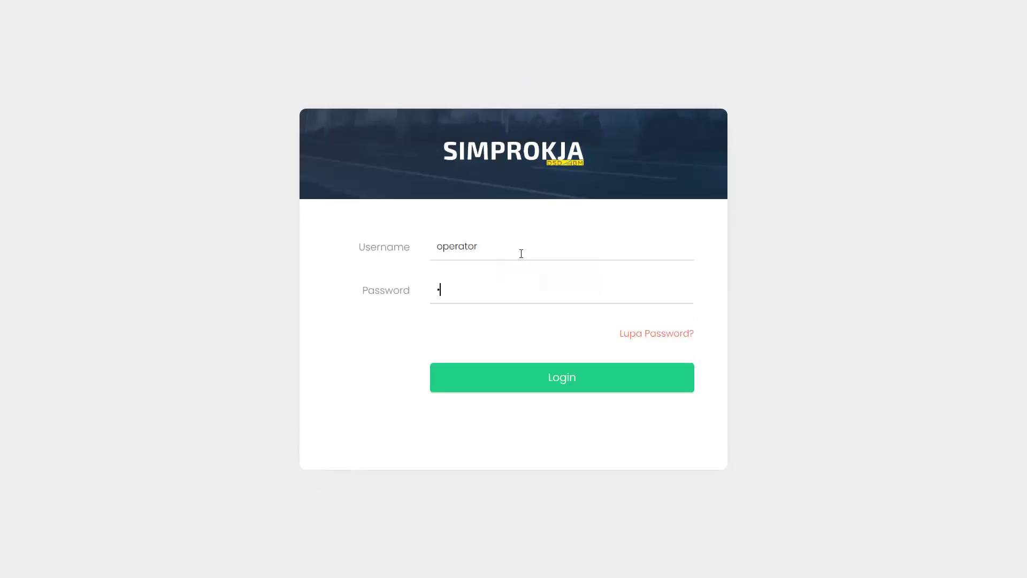
text(••)
key(Return)
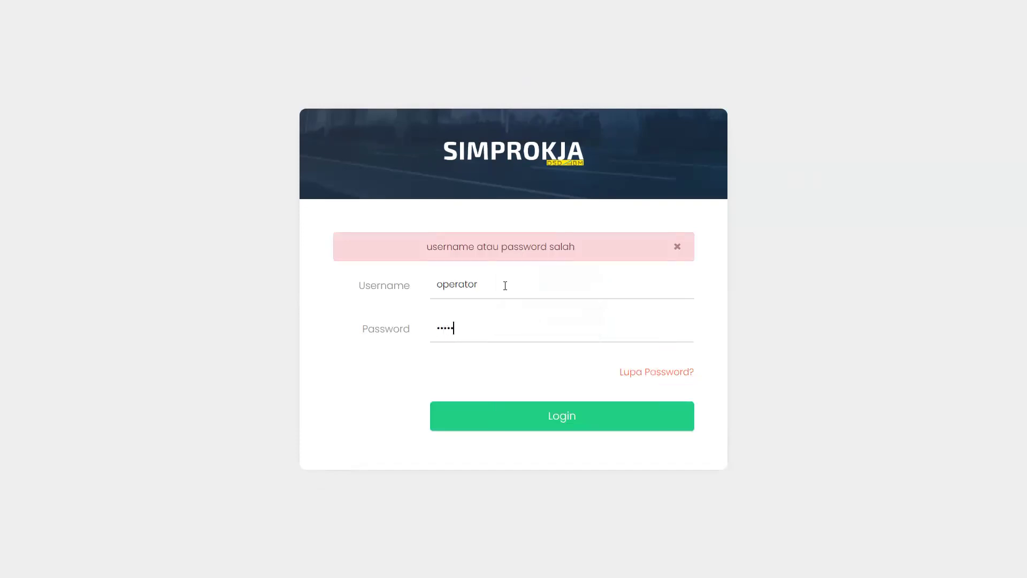
key(Return)
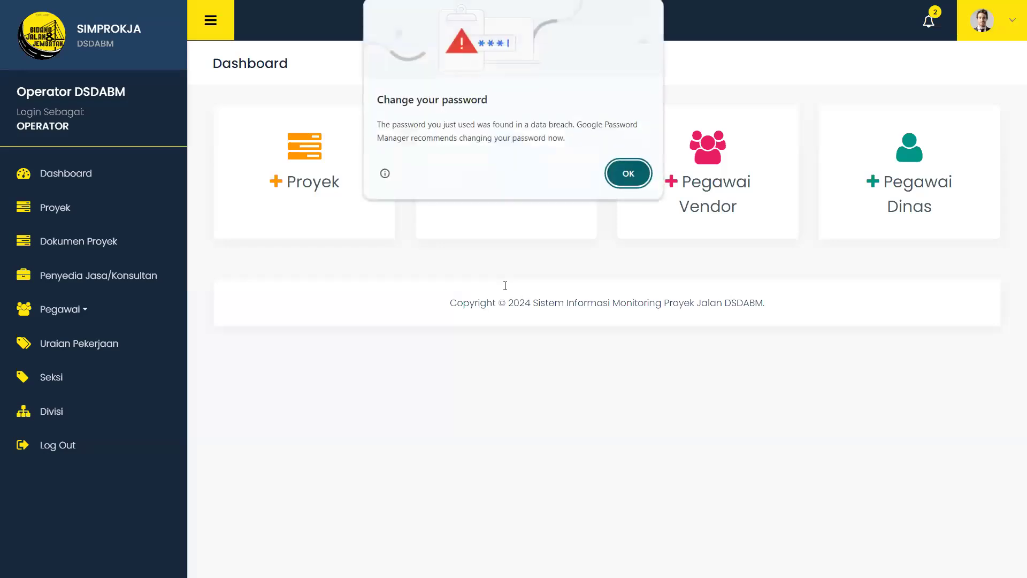
click(644, 175)
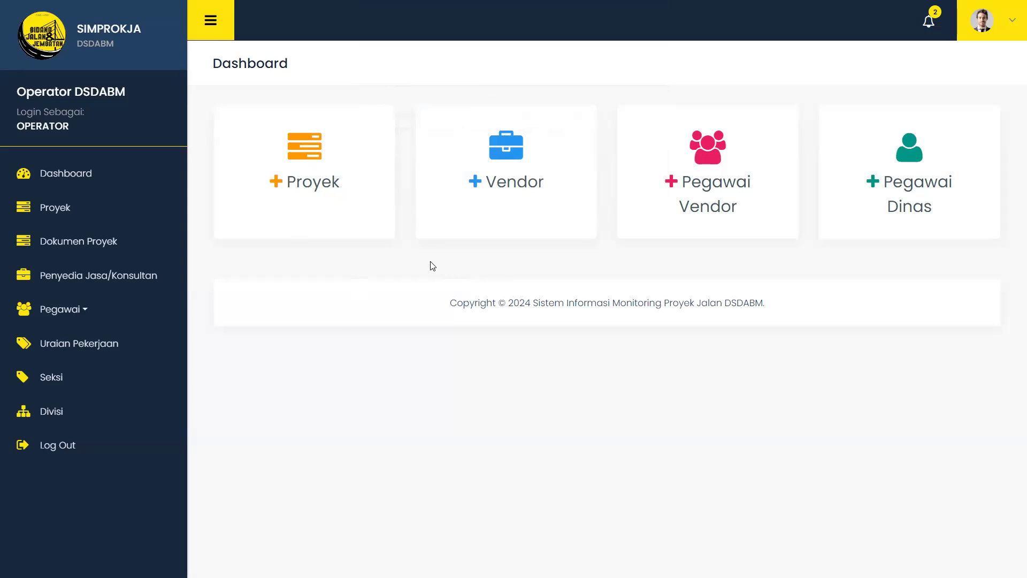
Show the 2023 projects in the Proyek list and look through all columns of the table.
click(79, 216)
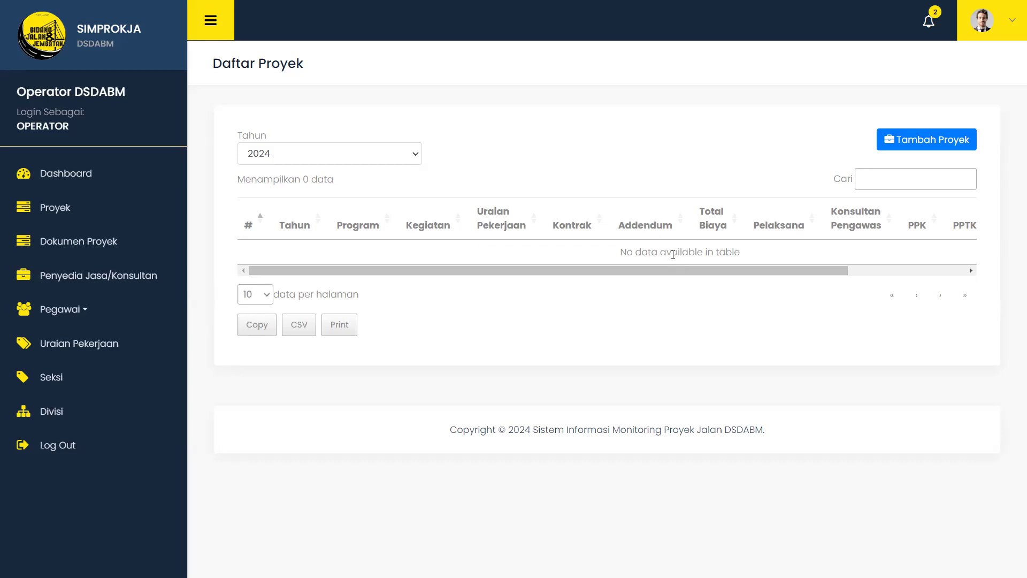
drag(662, 269, 447, 188)
click(369, 157)
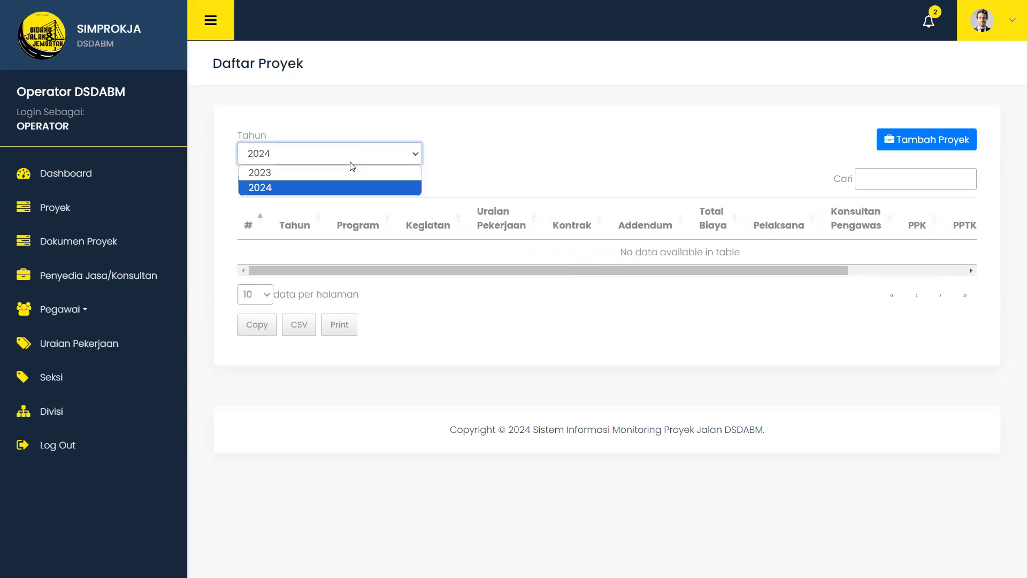
click(335, 172)
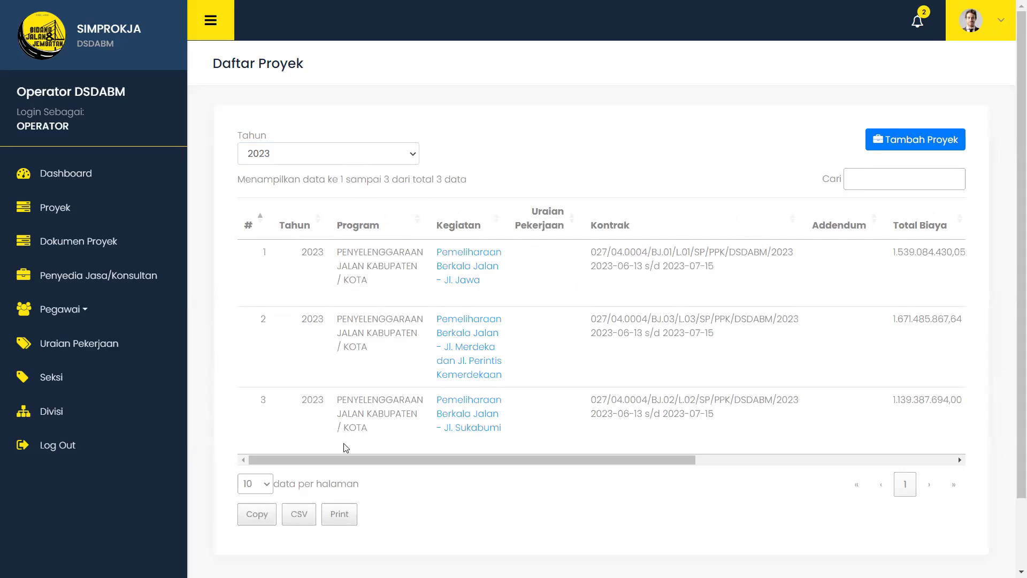
mouse_move(341, 456)
mouse_down()
mouse_move(646, 460)
mouse_move(329, 440)
mouse_up()
drag(537, 461, 845, 406)
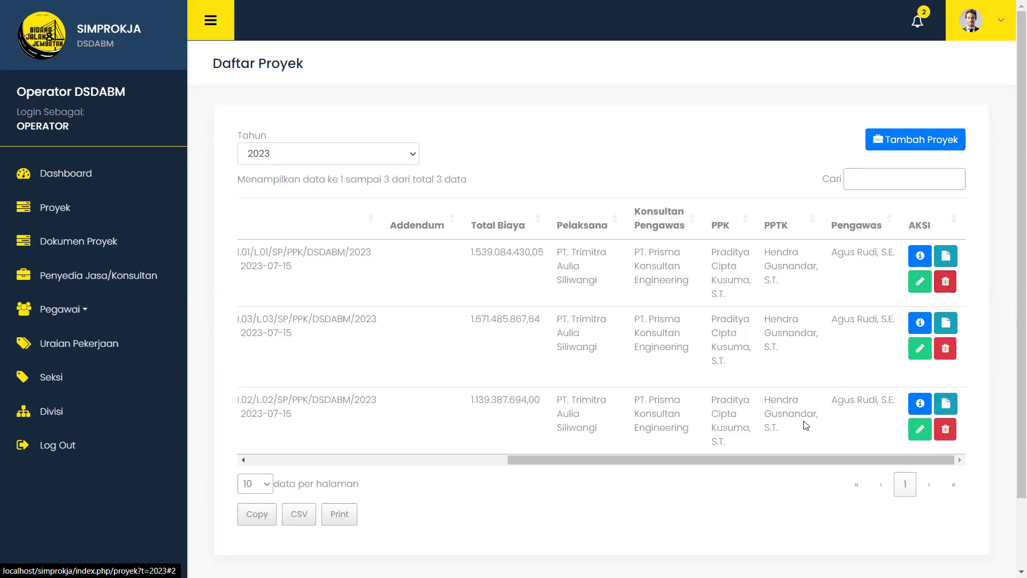
drag(767, 458, 425, 443)
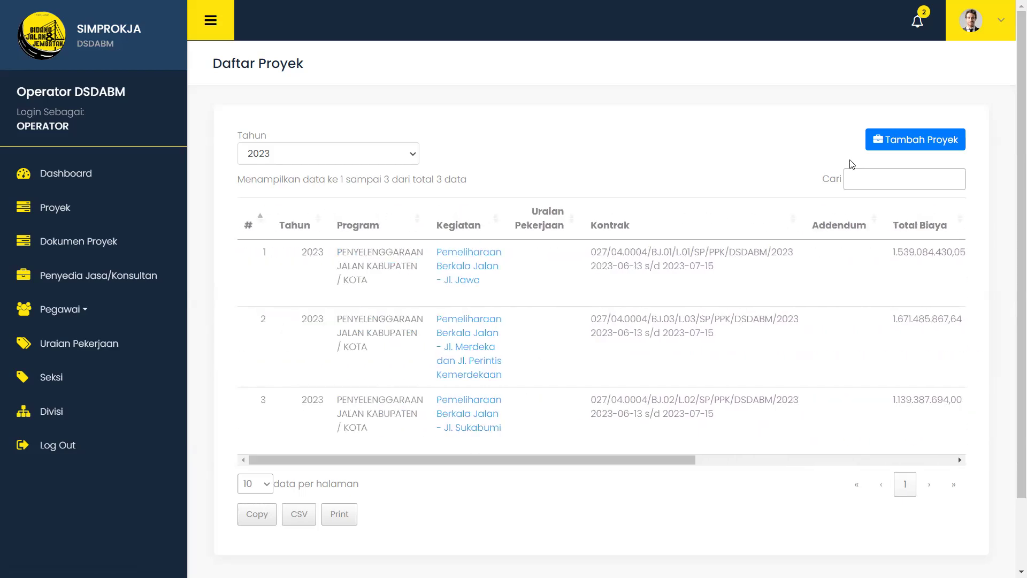
Start a new project with Kegiatan "PENYELENGGARAAN JALAN KABUPATEN / KOTA" and Pekerjaan "Pemeliharaan Berkala Jalan - Jl. Asia Afrika".
click(910, 143)
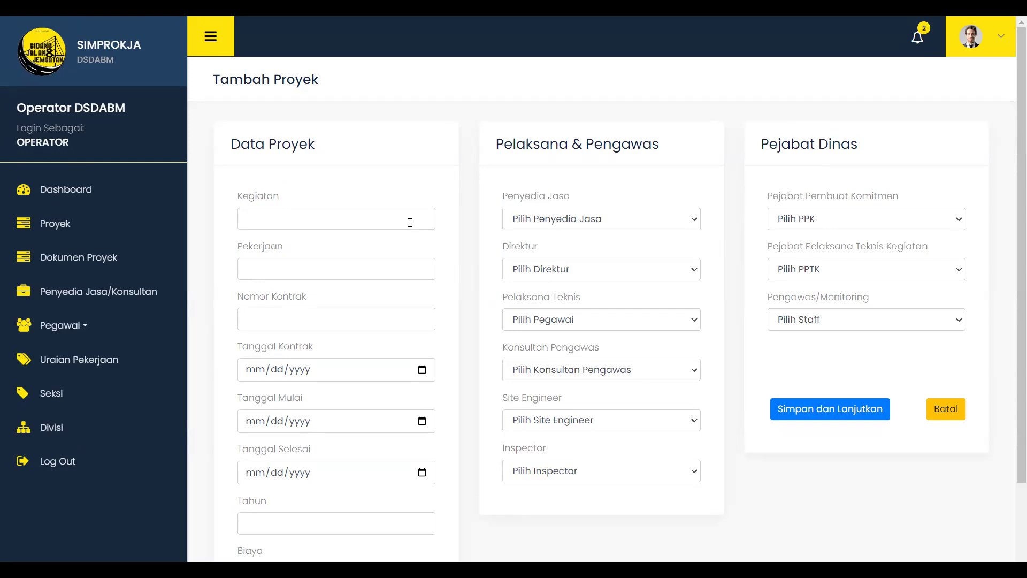
click(362, 224)
click(366, 250)
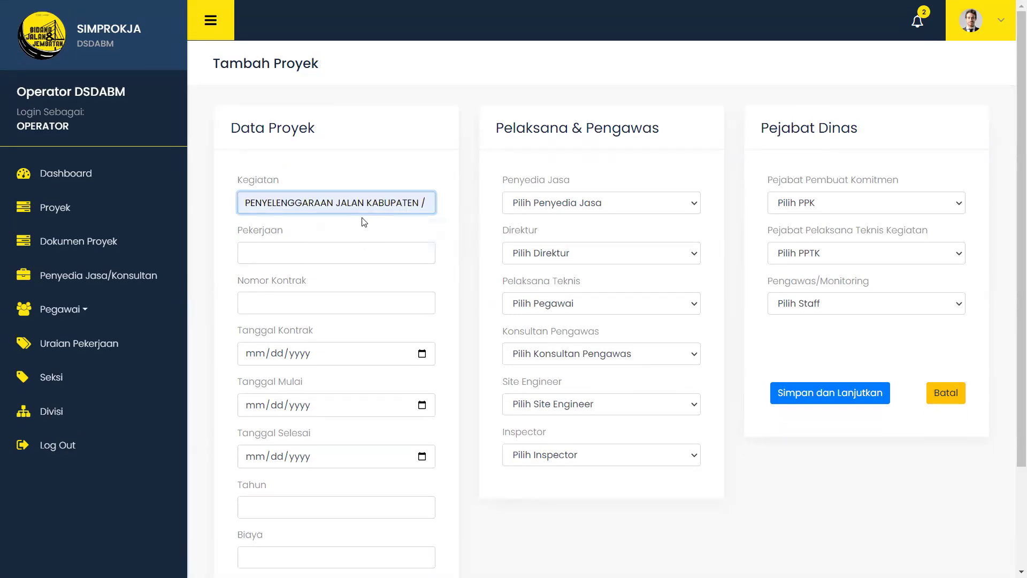
click(364, 222)
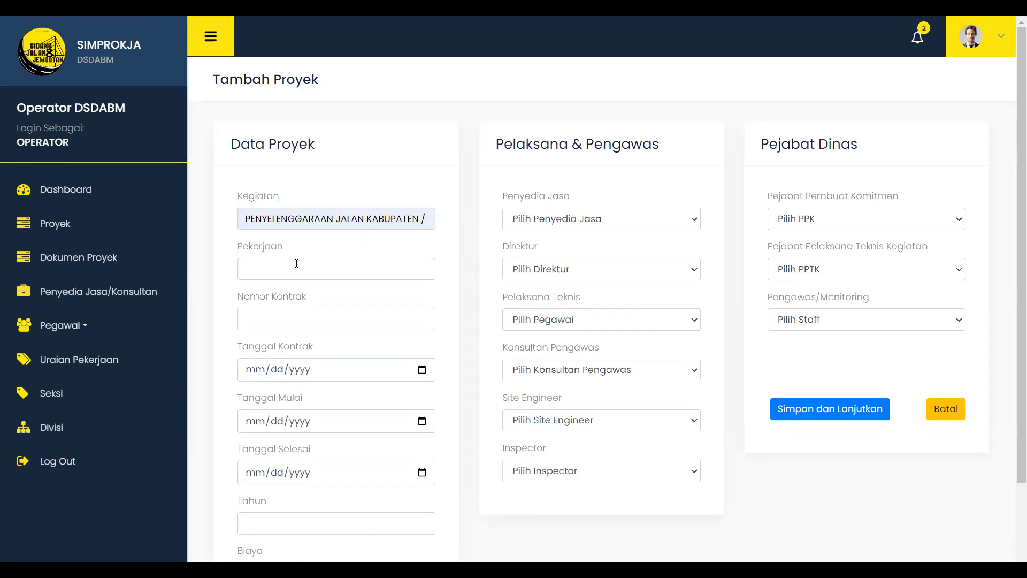
click(349, 270)
text(Pemeliharaan Berkala Jalan - Jl. Asia Afrika)
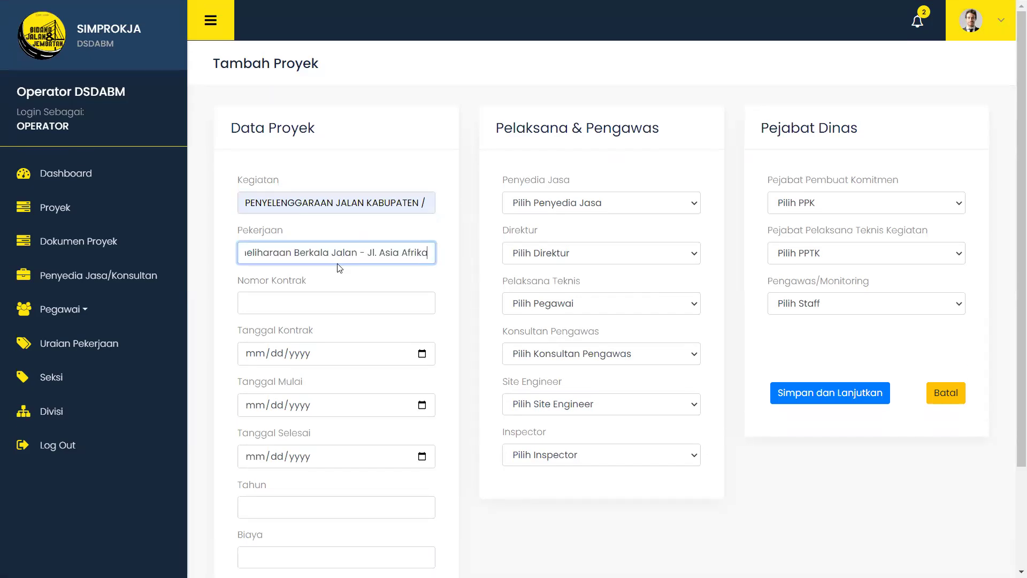
click(319, 284)
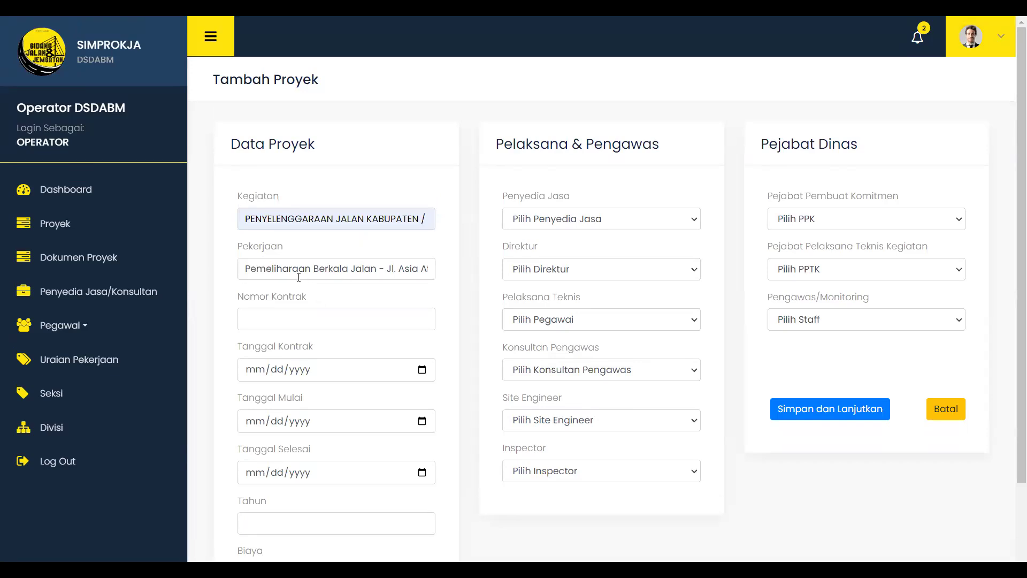
Enter Nomor Kontrak 027/04.0004/BJ.01/L.01/SP/PPK/DSDABM/2024 and set Tanggal Kontrak to 03/28/2023.
click(279, 312)
text(4.0004/BJ.01/L.01/SP/PPK/DSDABM/2024)
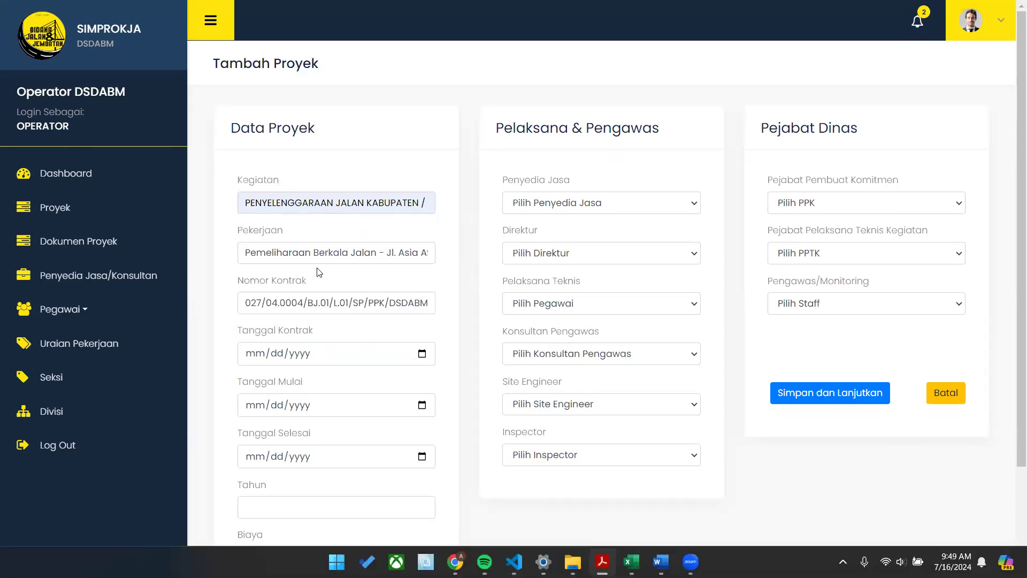
click(423, 370)
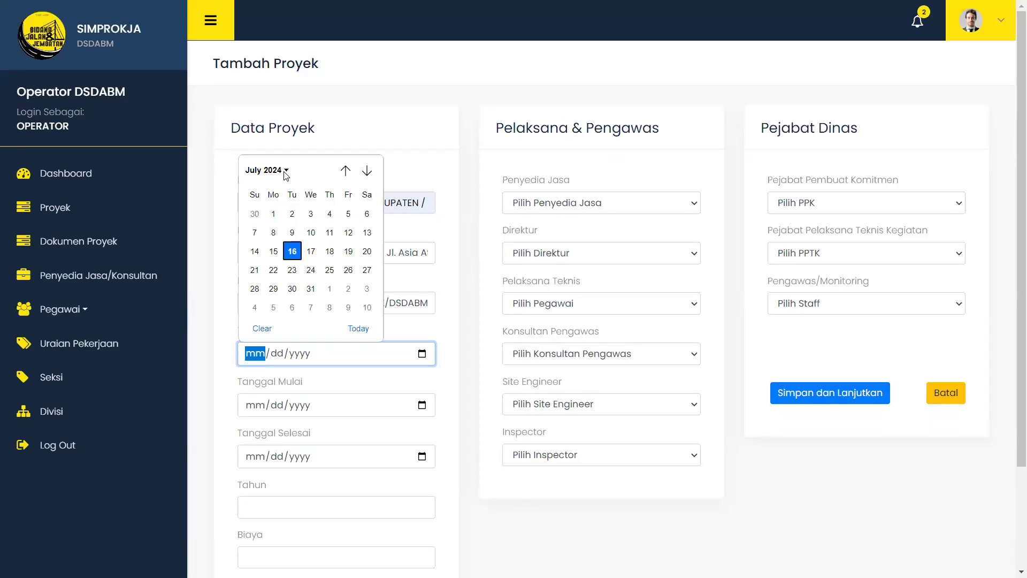
click(286, 175)
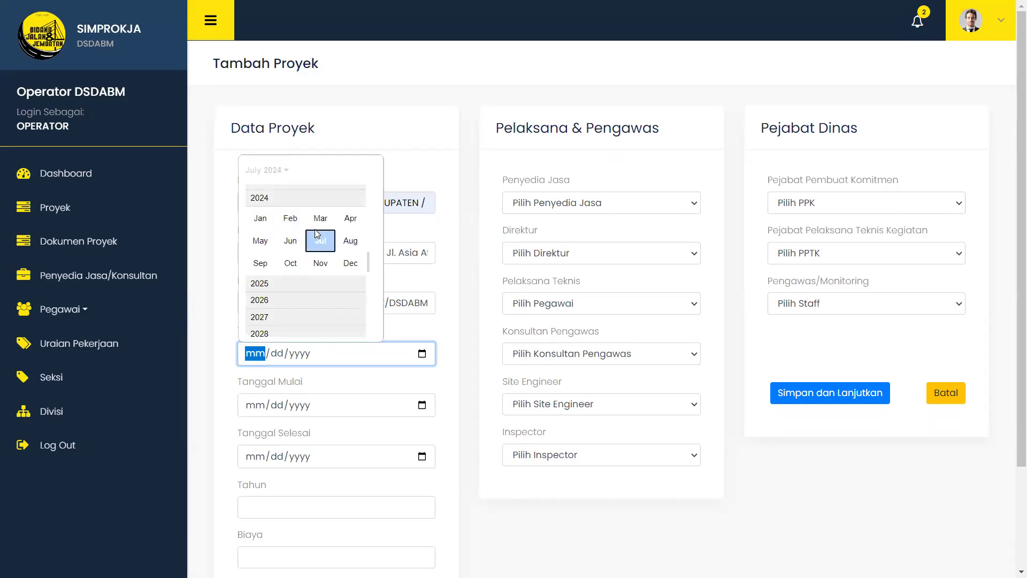
click(279, 193)
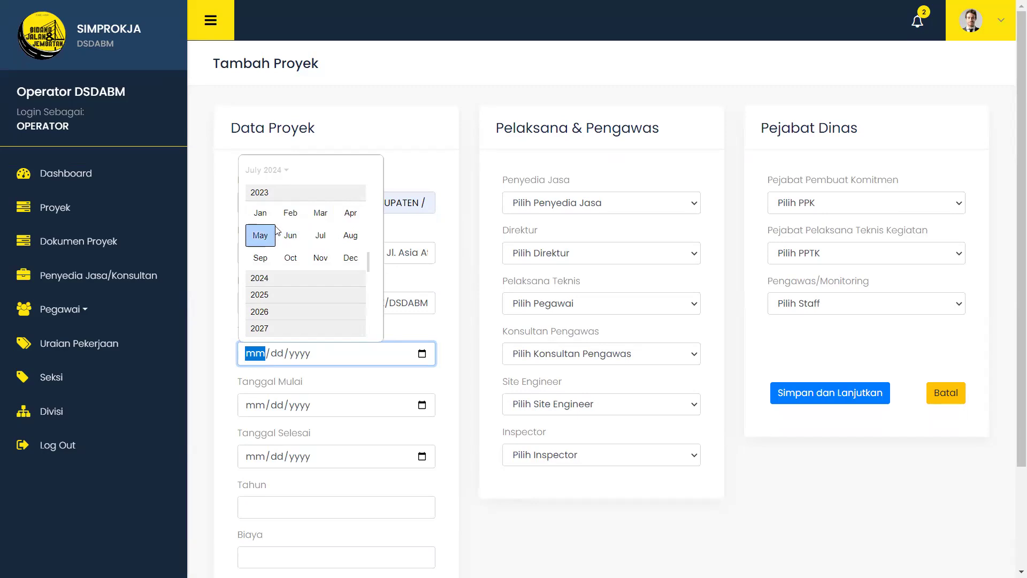
click(321, 237)
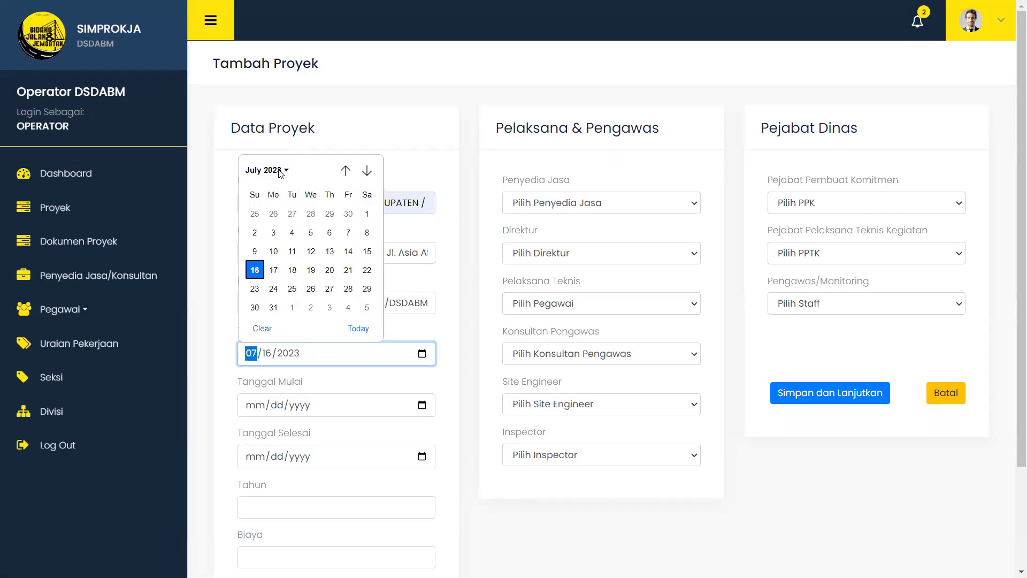
click(279, 173)
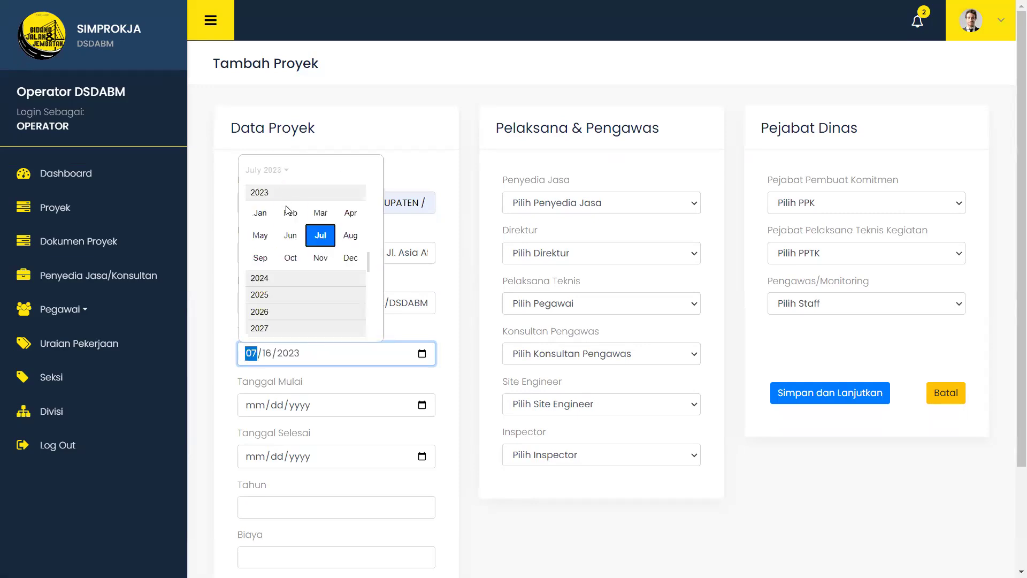
click(312, 216)
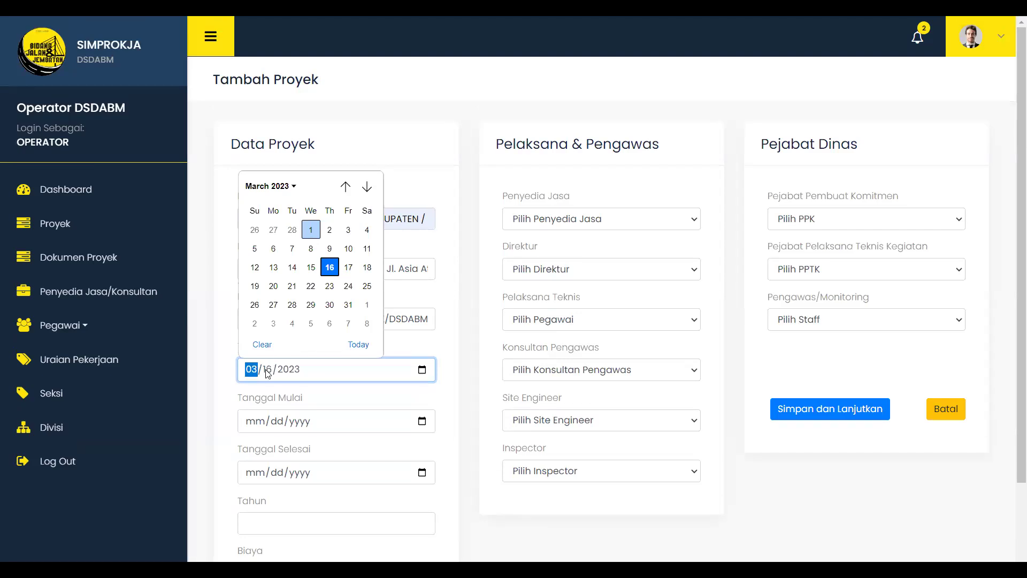
click(422, 369)
click(422, 370)
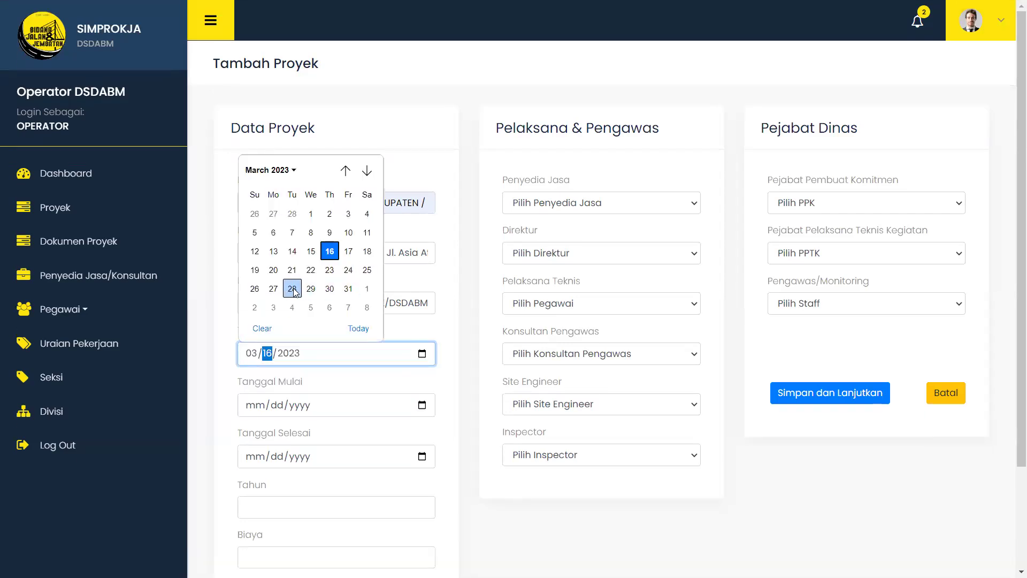
click(292, 289)
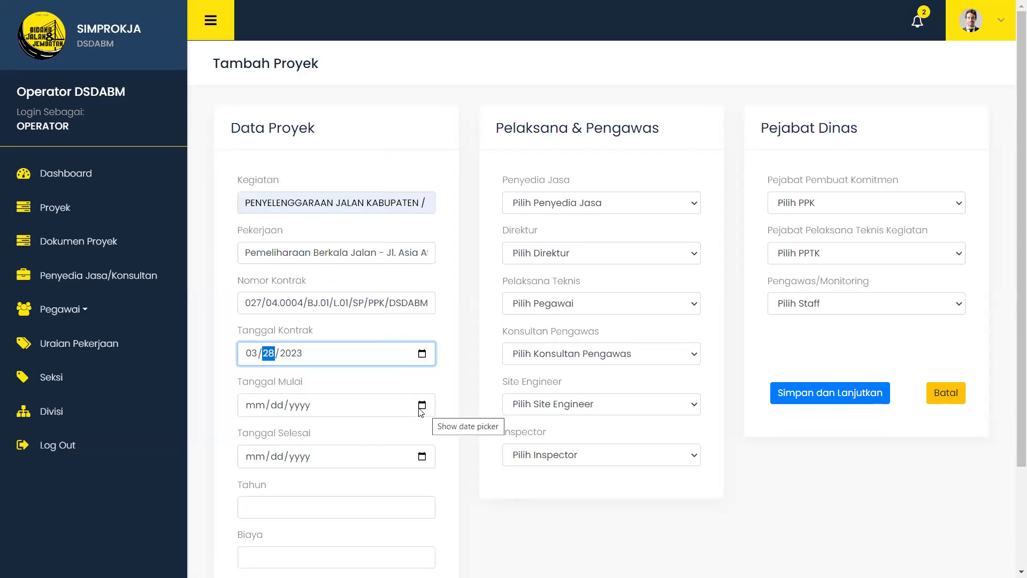
Set the project's Tanggal Mulai to 03/29/2023 and Tanggal Selesai to 04/29/2023.
click(265, 406)
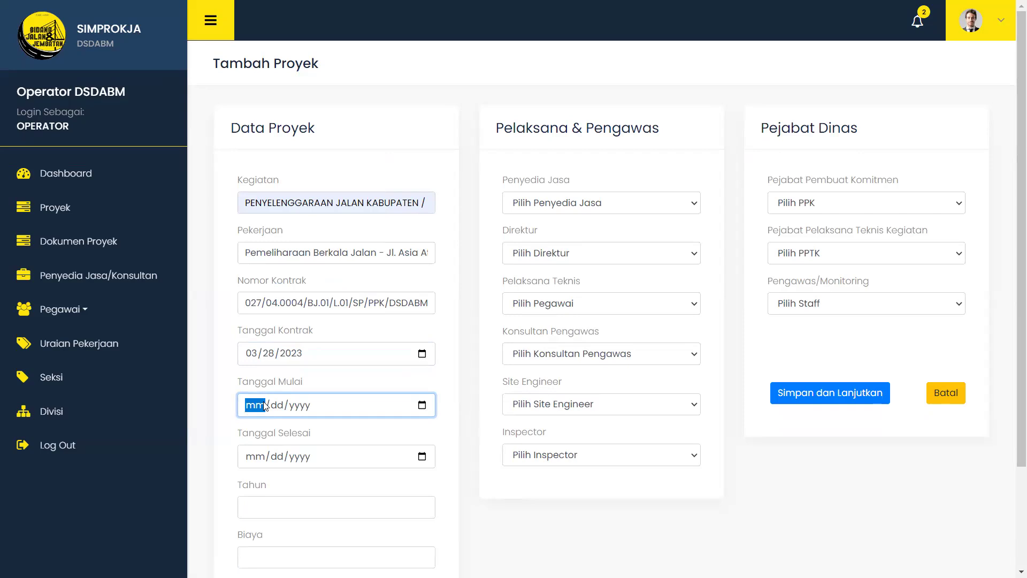
text(03/29/2023)
click(257, 457)
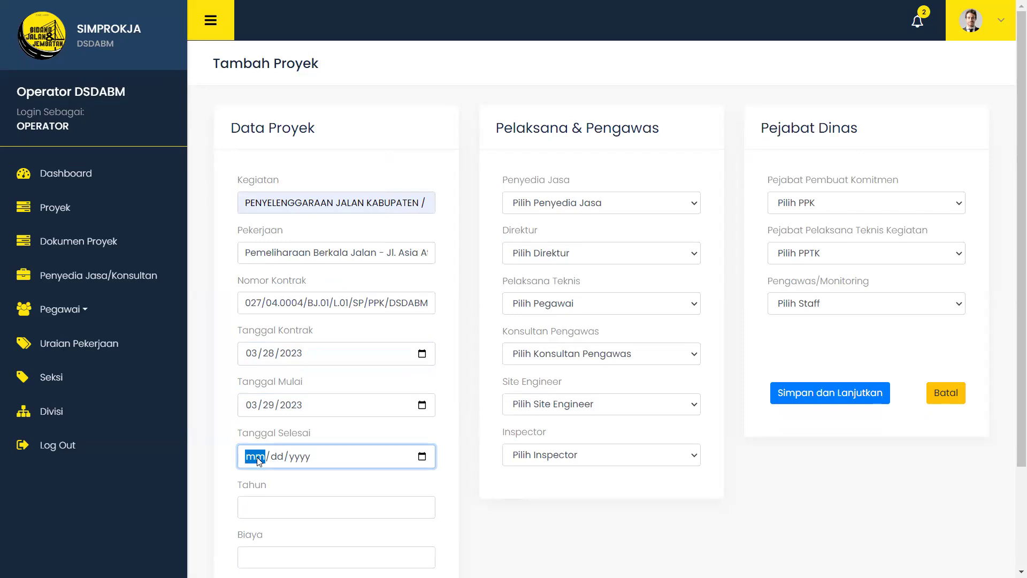
text(12)
click(250, 458)
text(04/29/2023)
Set the project's Tahun to 2023 and its Biaya to 1496532840.00, without thousands separators.
click(279, 483)
scroll(285, 483, down, 3)
text(2023)
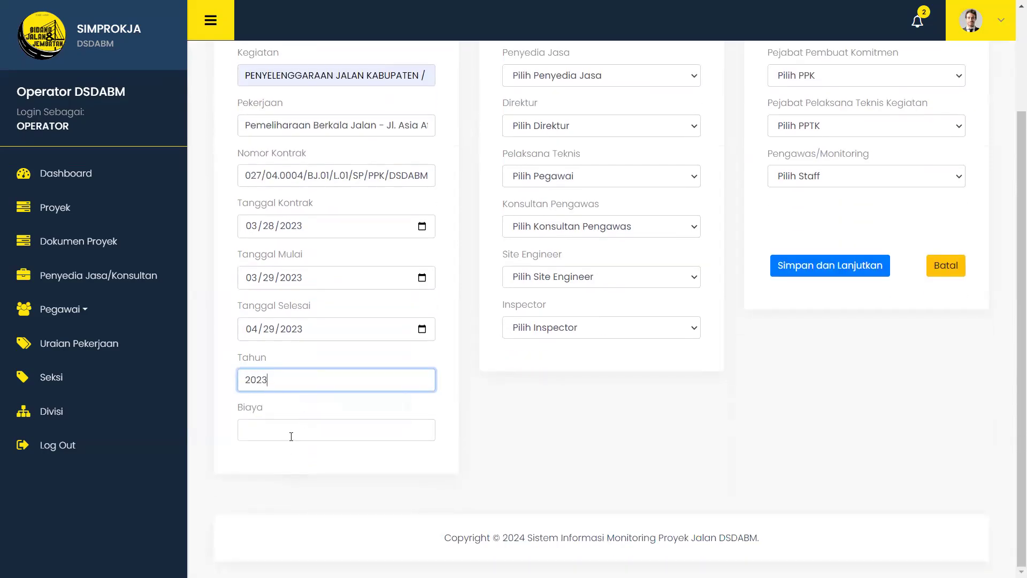
click(292, 435)
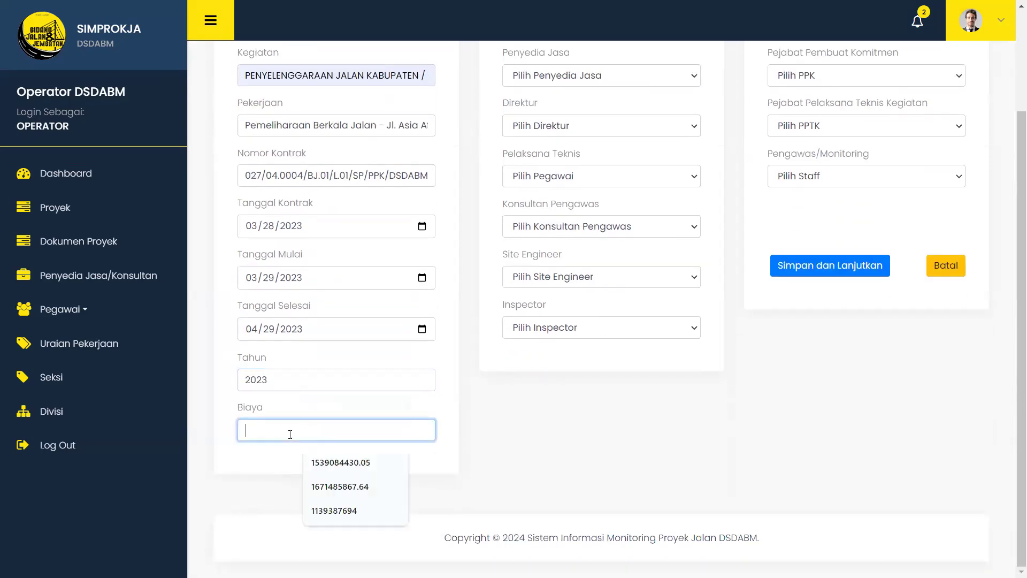
click(536, 536)
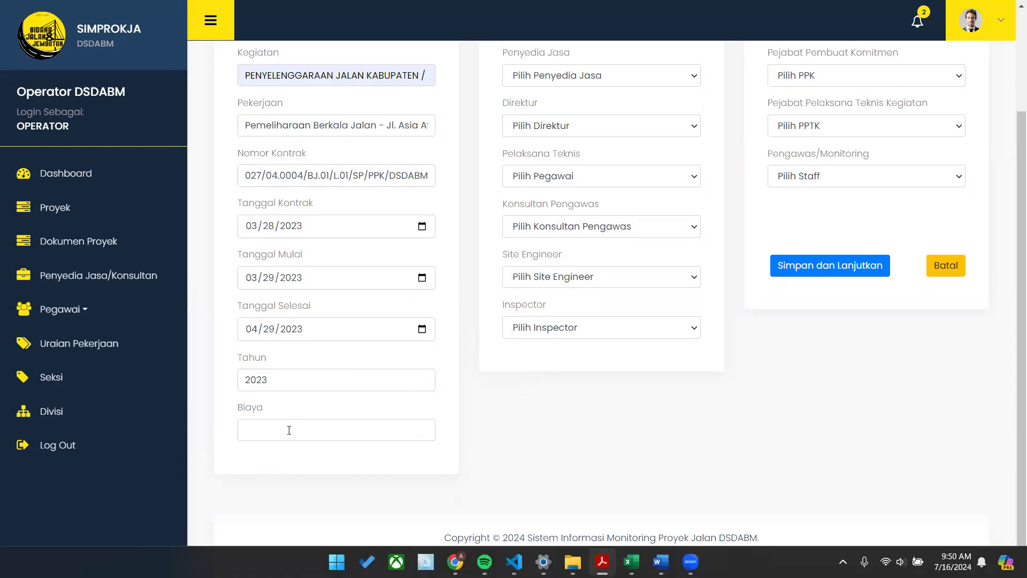
click(289, 430)
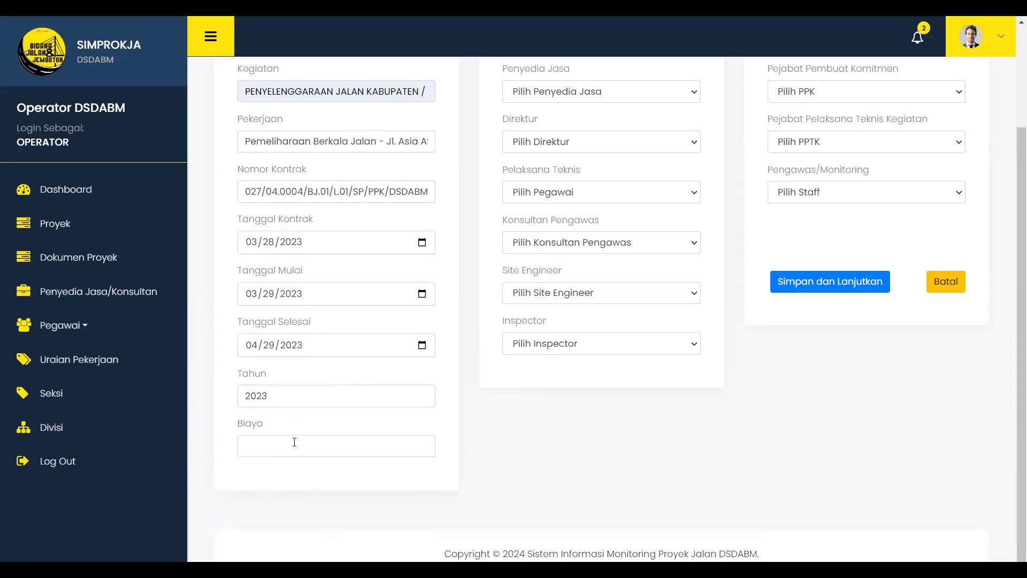
click(350, 448)
text(1.496.532.840,00)
key(Home)
key(Right)
key(Delete)
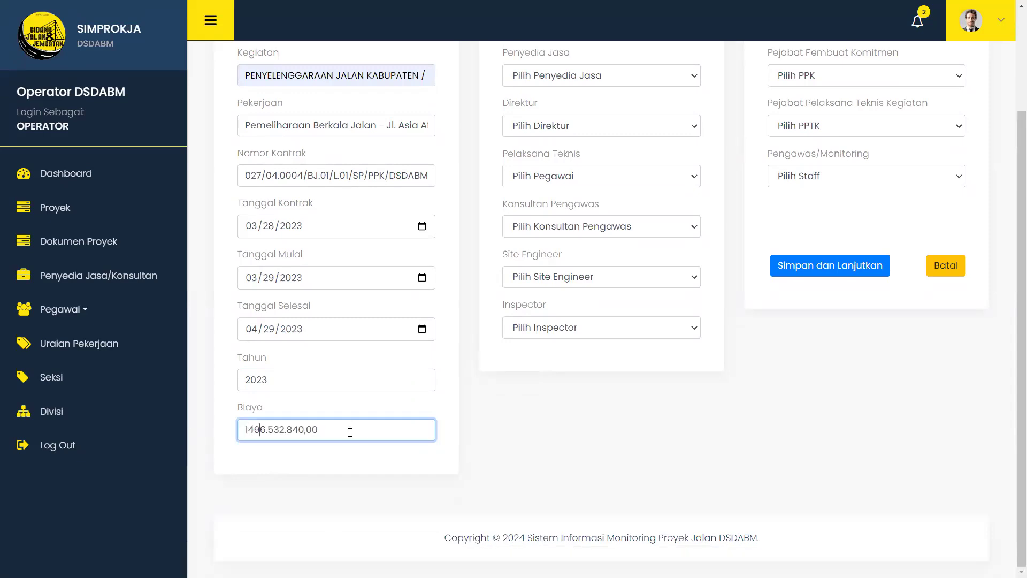
key(Delete)
key(Delete)
key(Delete)
text(.)
Choose PT. BIRO A.S.R.I as Penyedia Jasa and check the available Direktur choices.
scroll(554, 432, up, 2)
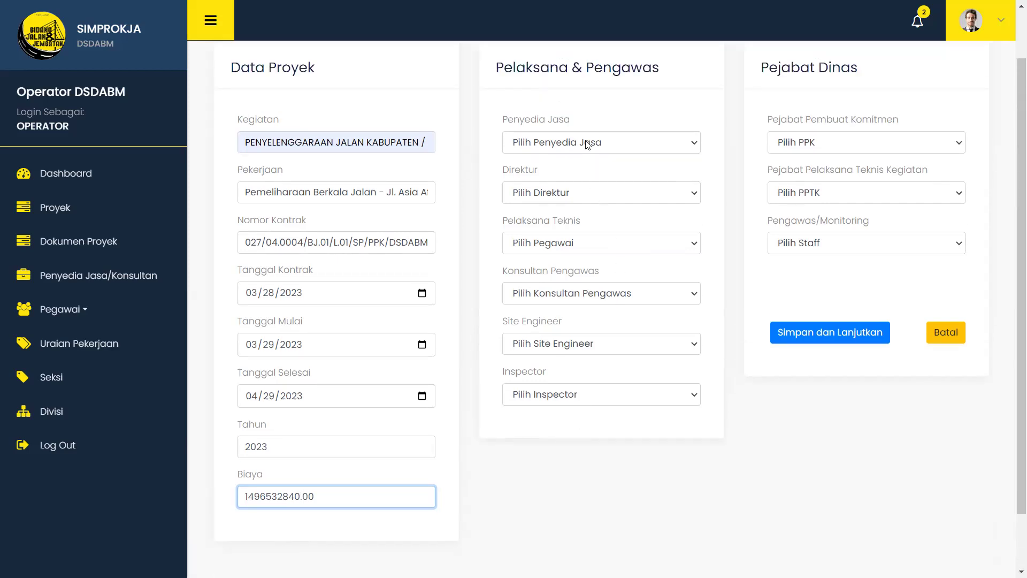
click(588, 145)
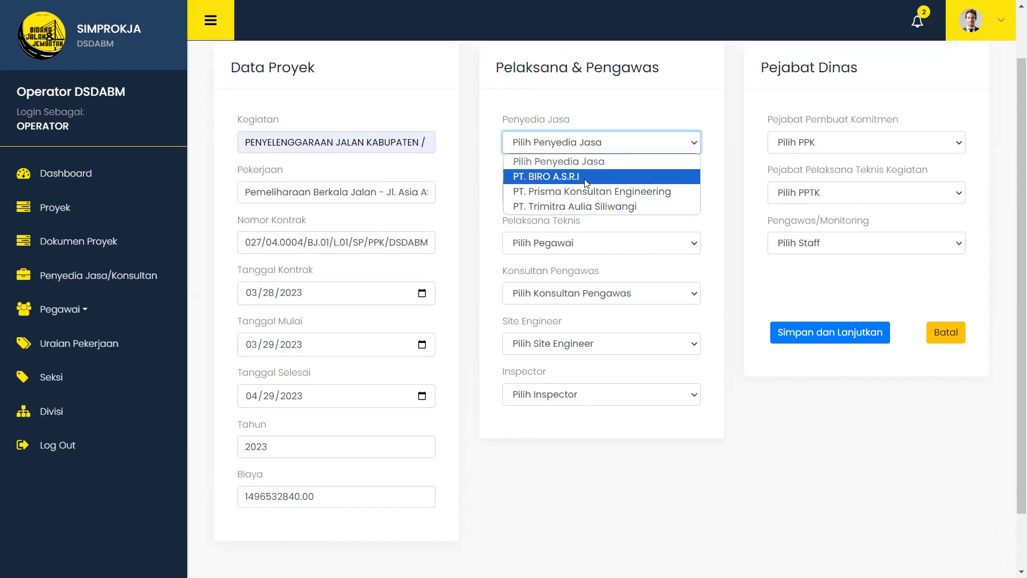
click(587, 169)
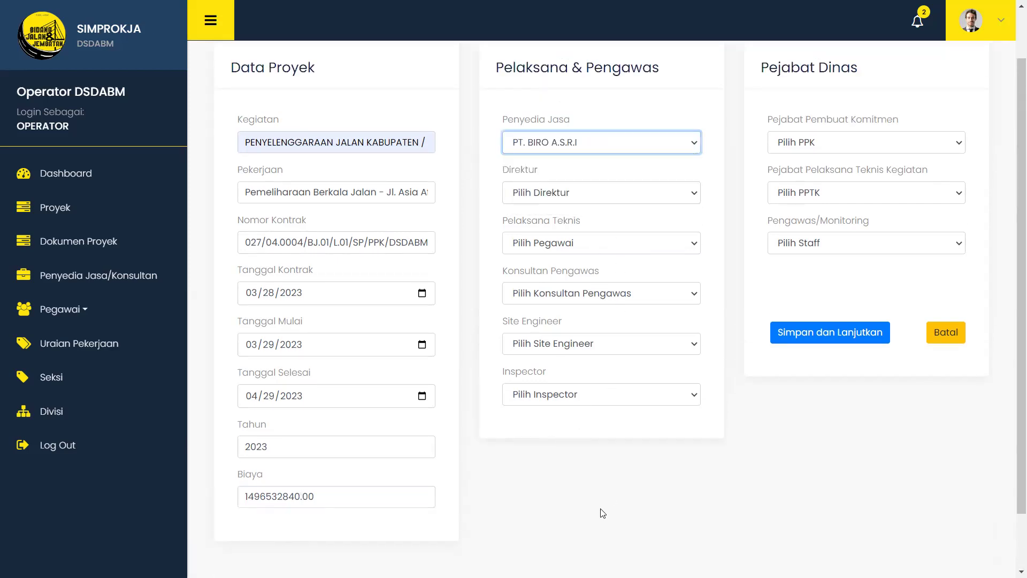
click(589, 198)
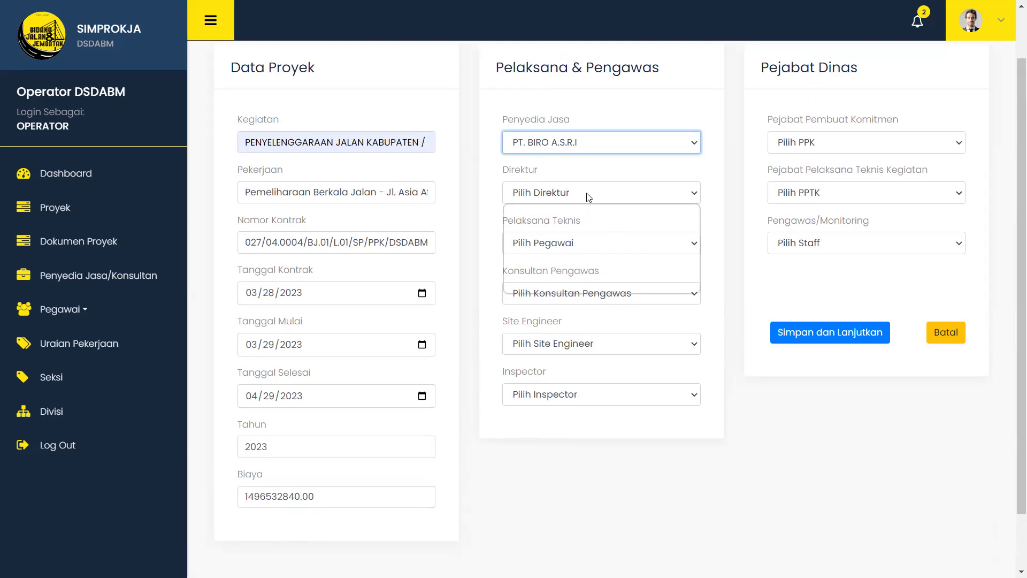
click(490, 245)
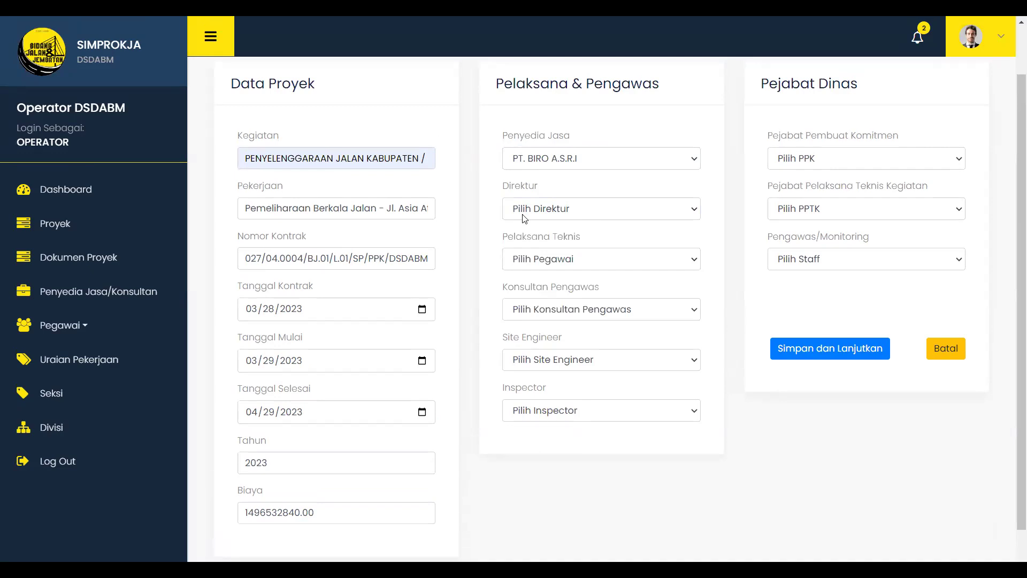
Change Penyedia Jasa to PT. Trimitra Aulia Siliwangi and assign the third listed person as Direktur.
click(562, 209)
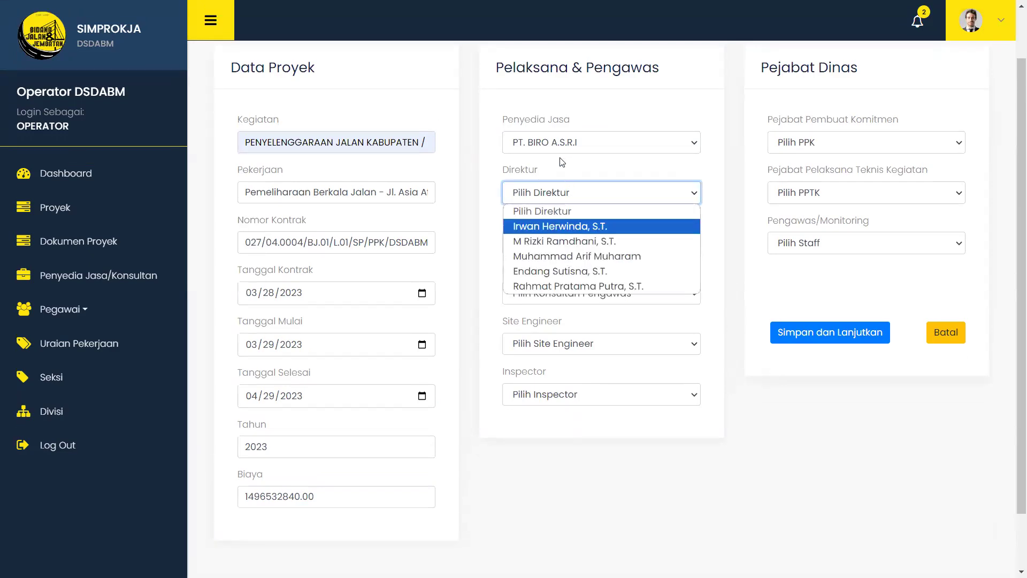
click(567, 142)
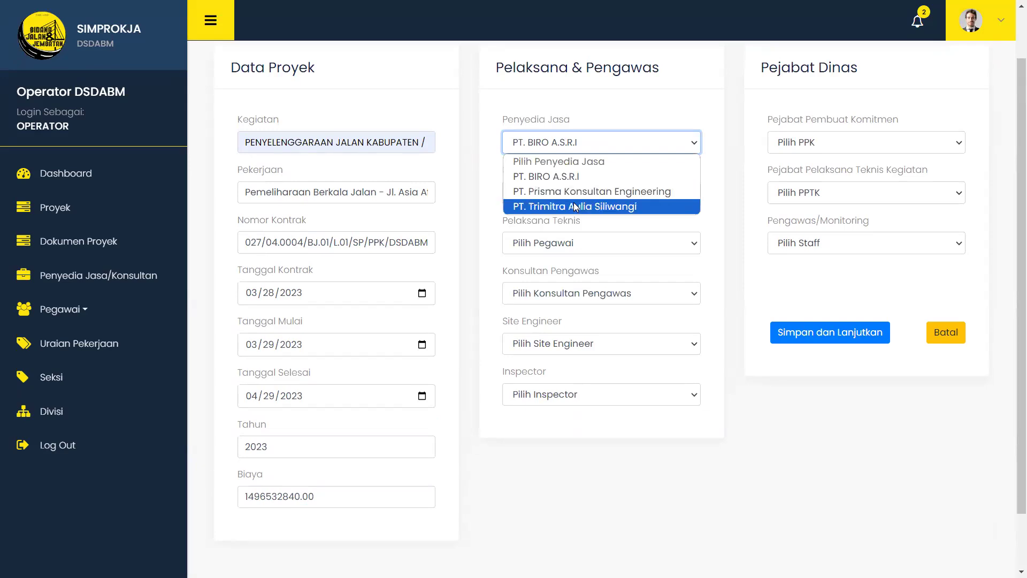
click(574, 205)
click(574, 198)
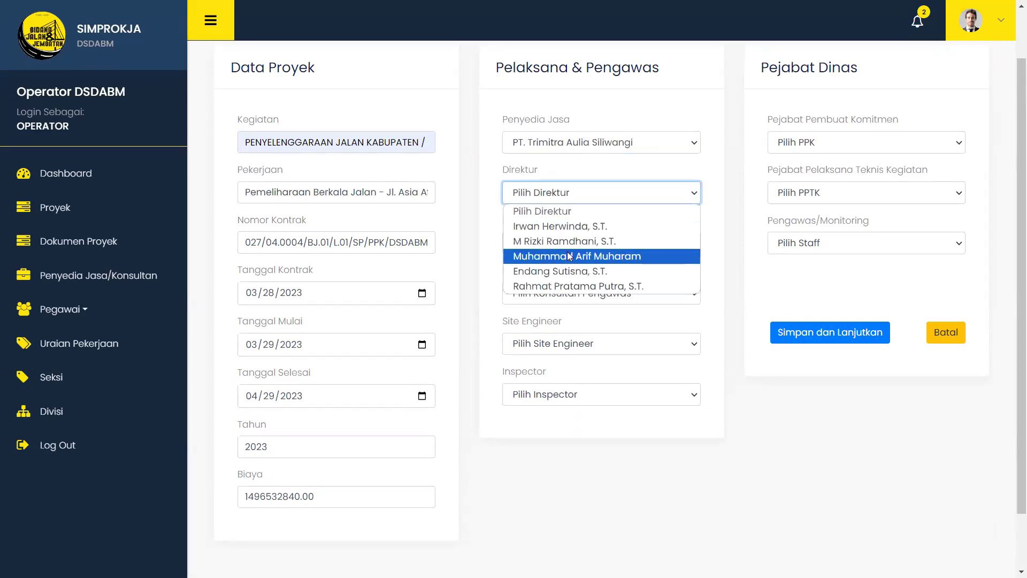
click(569, 255)
Assign the fourth listed employee as Pelaksana Teknis and choose PT. Prisma Konsultan Engineering as Konsultan Pengawas.
click(571, 245)
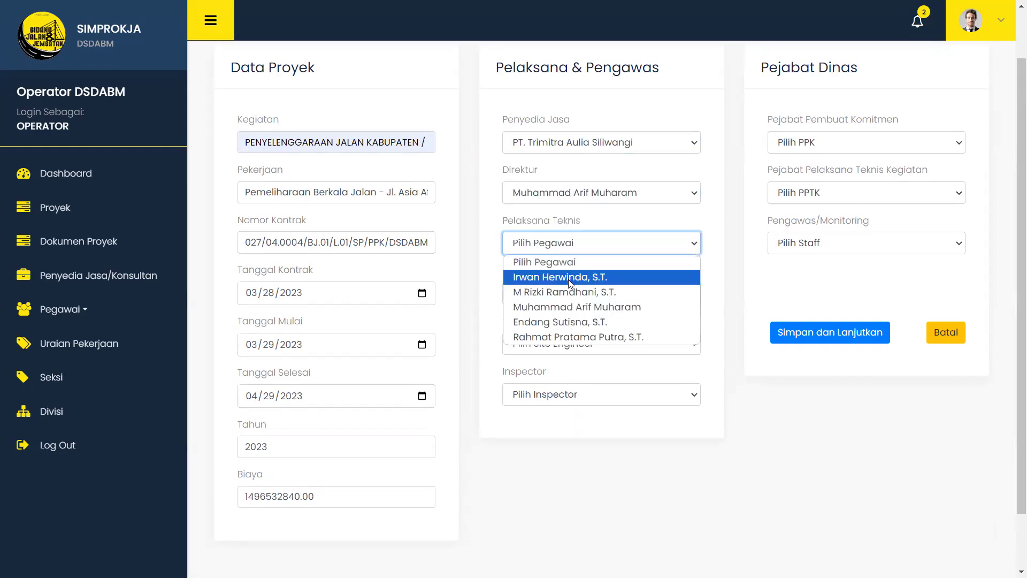
click(619, 220)
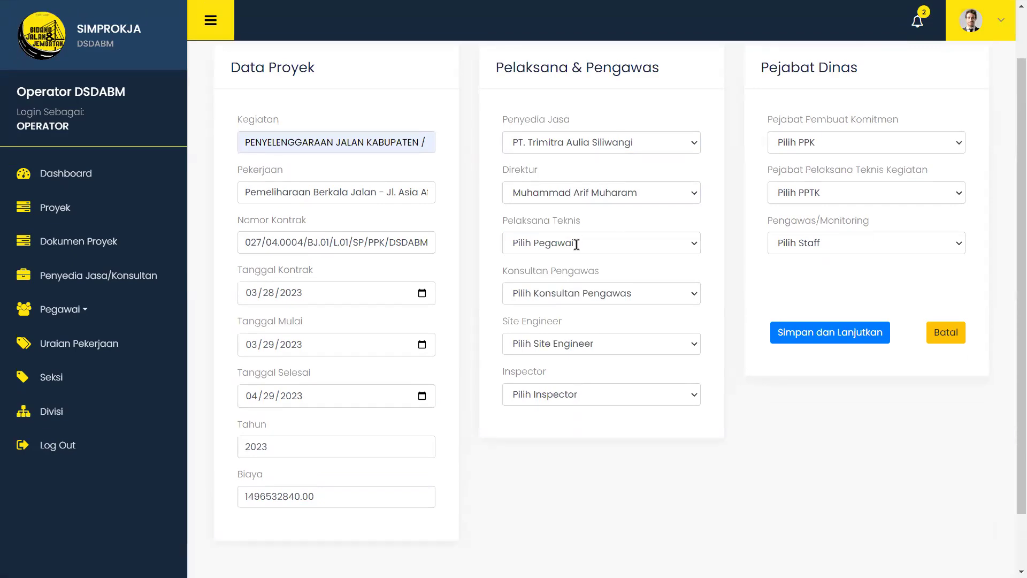
click(576, 258)
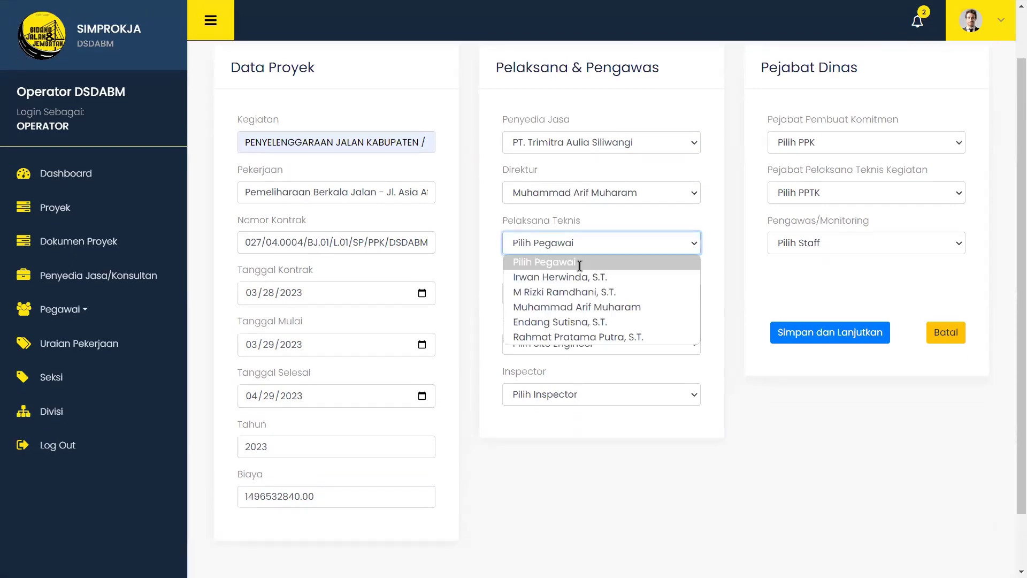
click(577, 321)
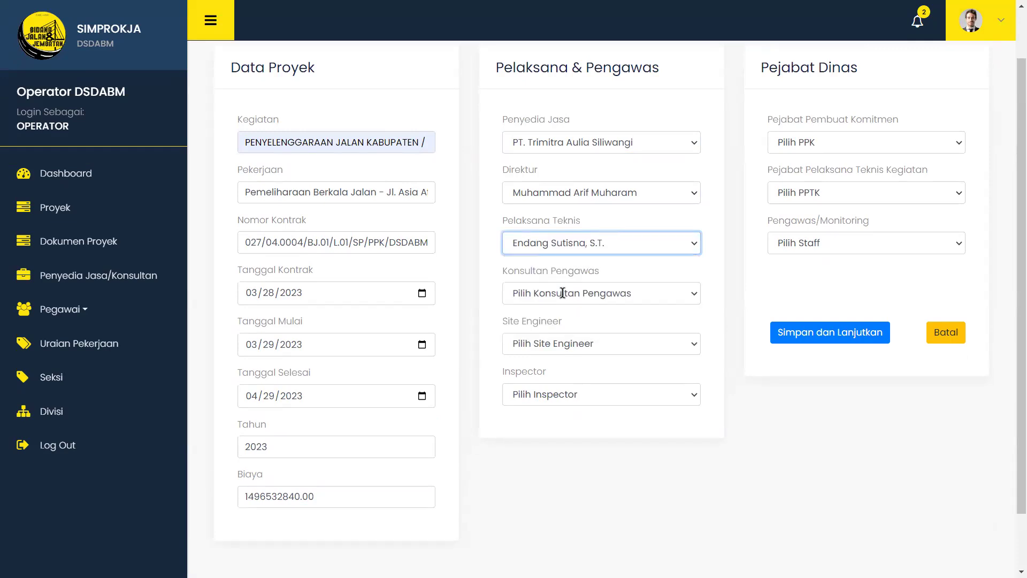
click(562, 292)
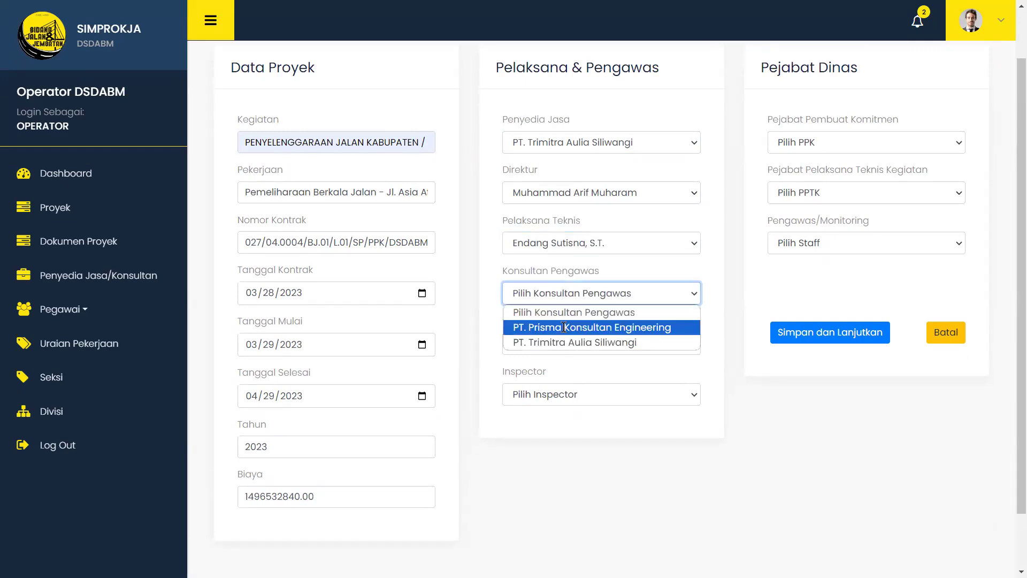
click(566, 326)
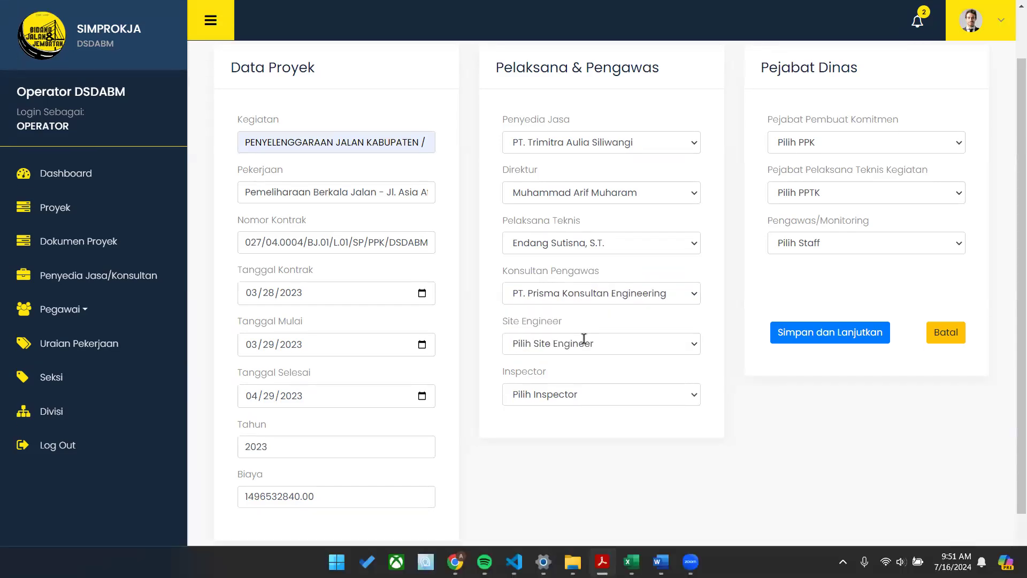
Assign the first listed person as Site Engineer and the second listed person as Inspector.
click(583, 342)
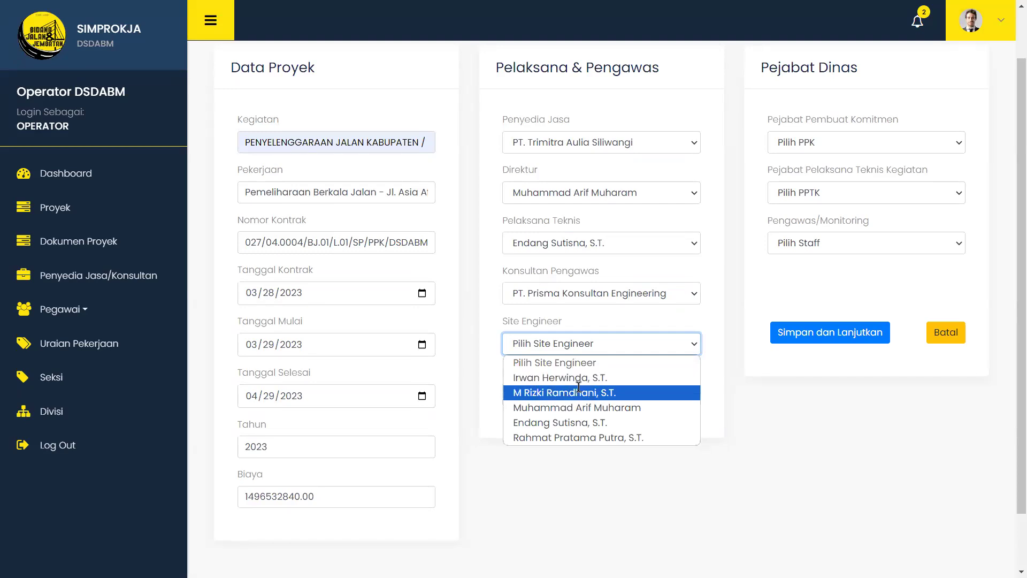
click(564, 377)
click(565, 395)
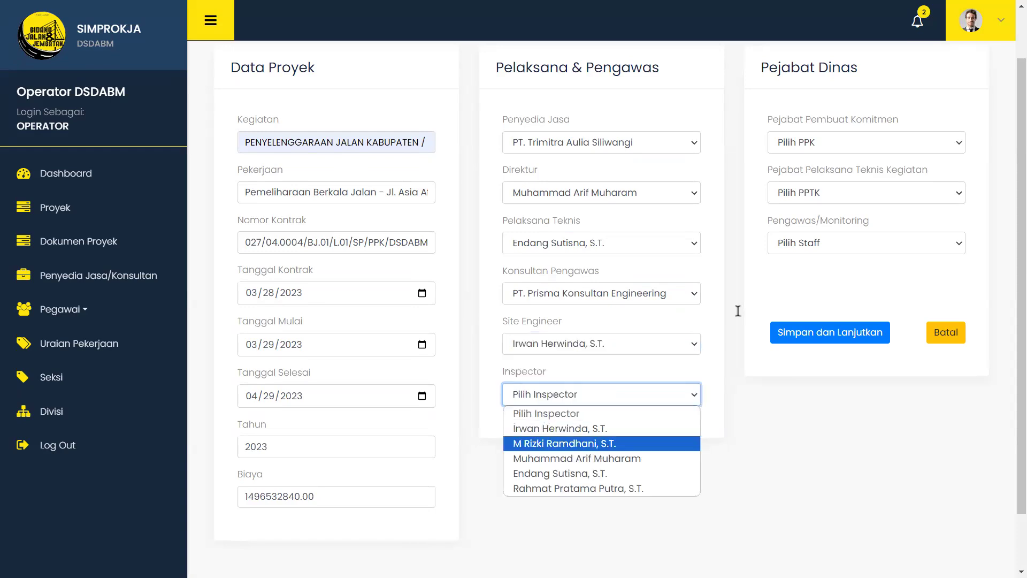
key(Return)
Assign the first listed officials as Pejabat Pembuat Komitmen, Pejabat Pelaksana Teknis Kegiatan and Pengawas/Monitoring, and save the project to continue.
click(823, 141)
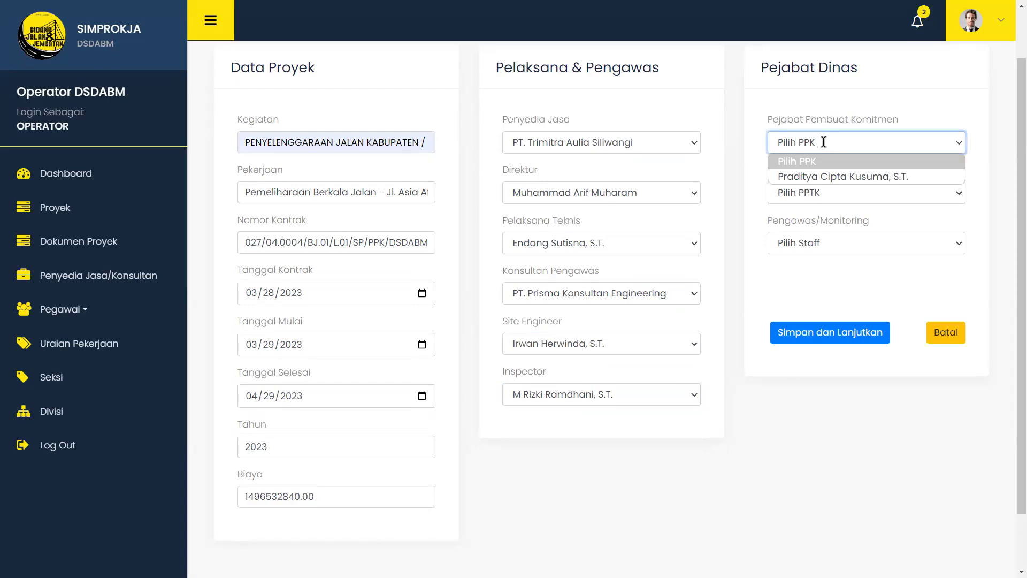
click(817, 176)
click(815, 193)
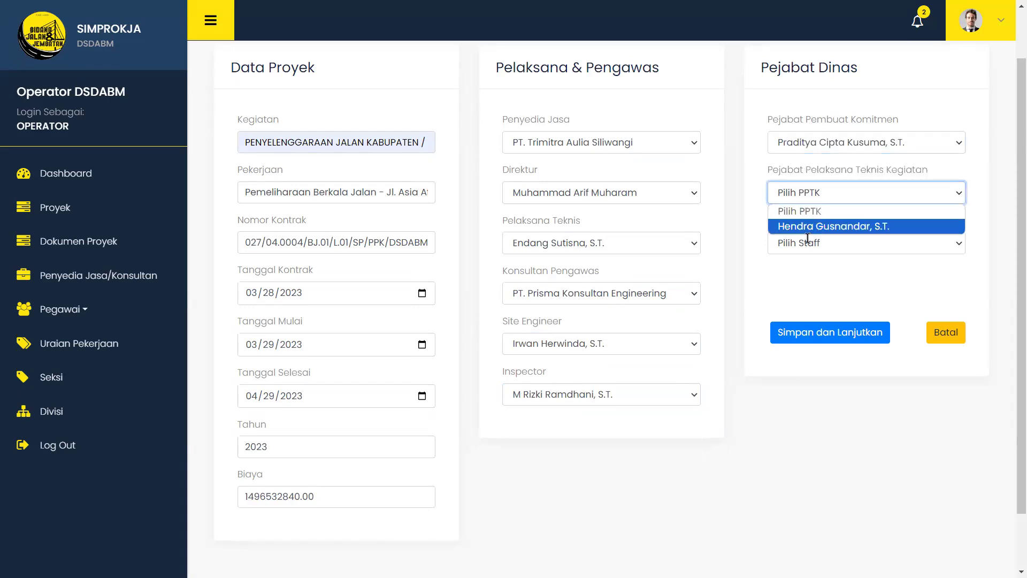
click(817, 227)
click(811, 243)
click(811, 278)
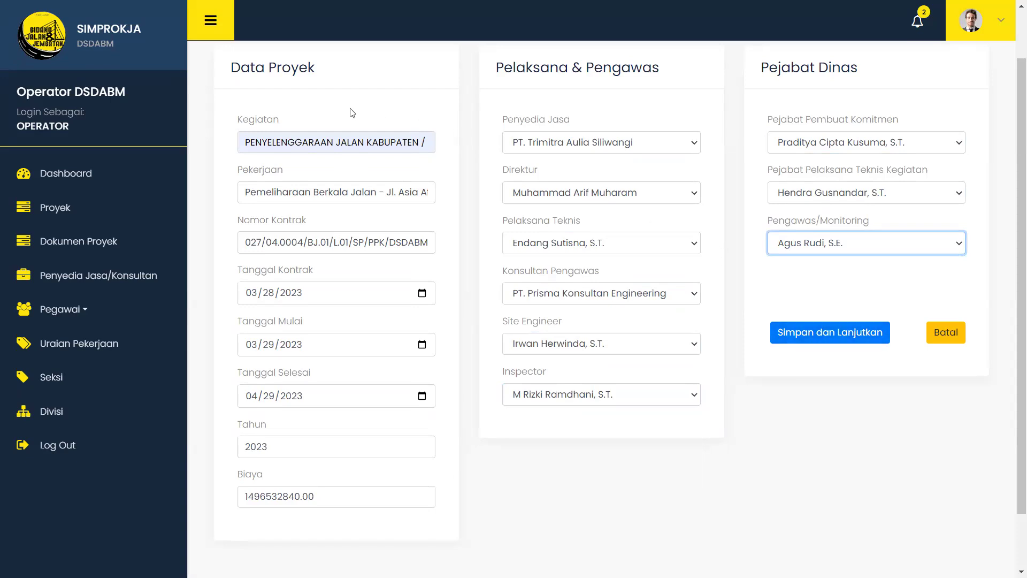
scroll(347, 124, up, 1)
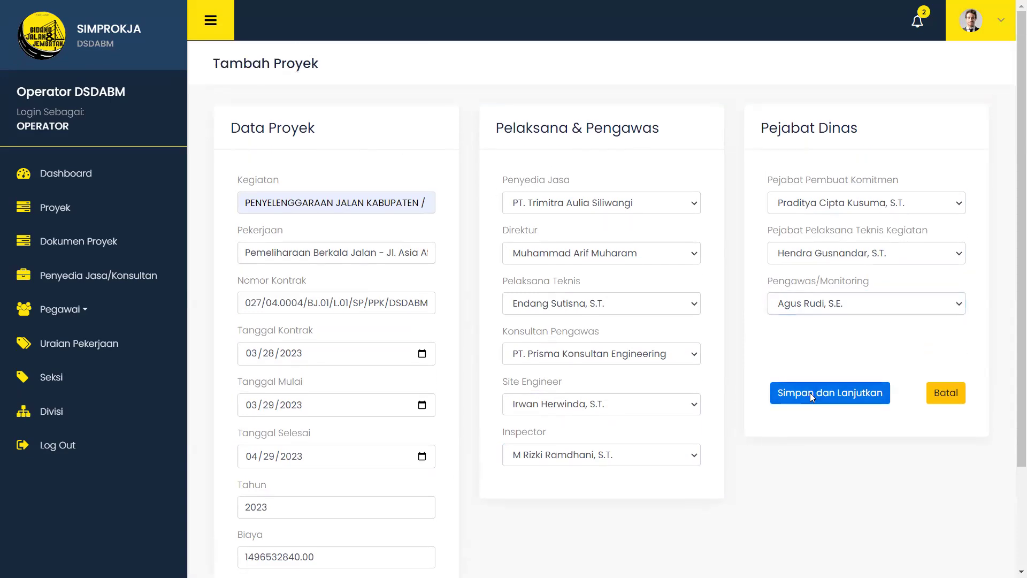
click(810, 392)
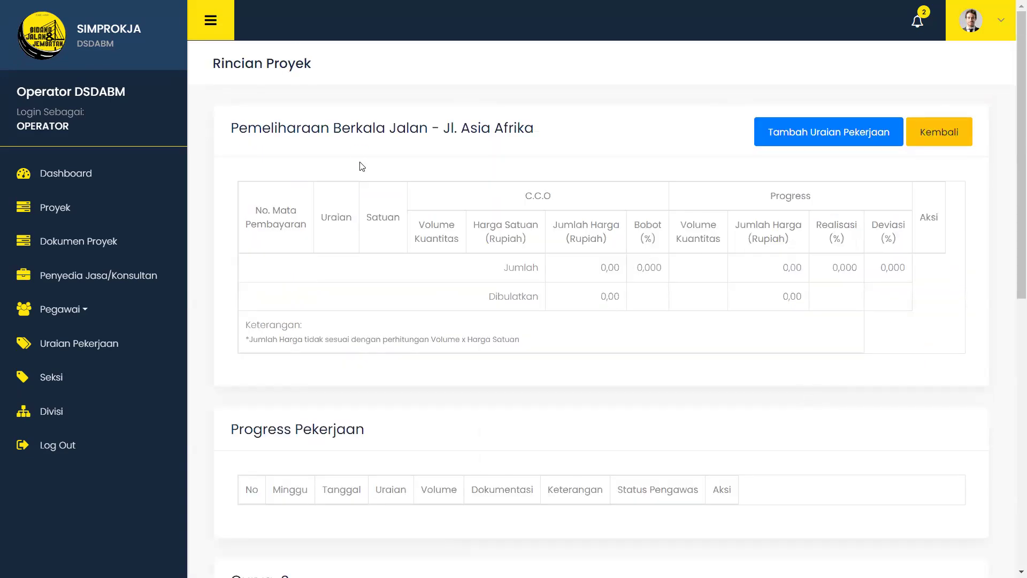
Examine the new project's detail page: the C.C.O and Progress table, Progress Pekerjaan and the Curva-S chart.
scroll(361, 175, down, 3)
scroll(360, 174, up, 3)
scroll(651, 224, down, 3)
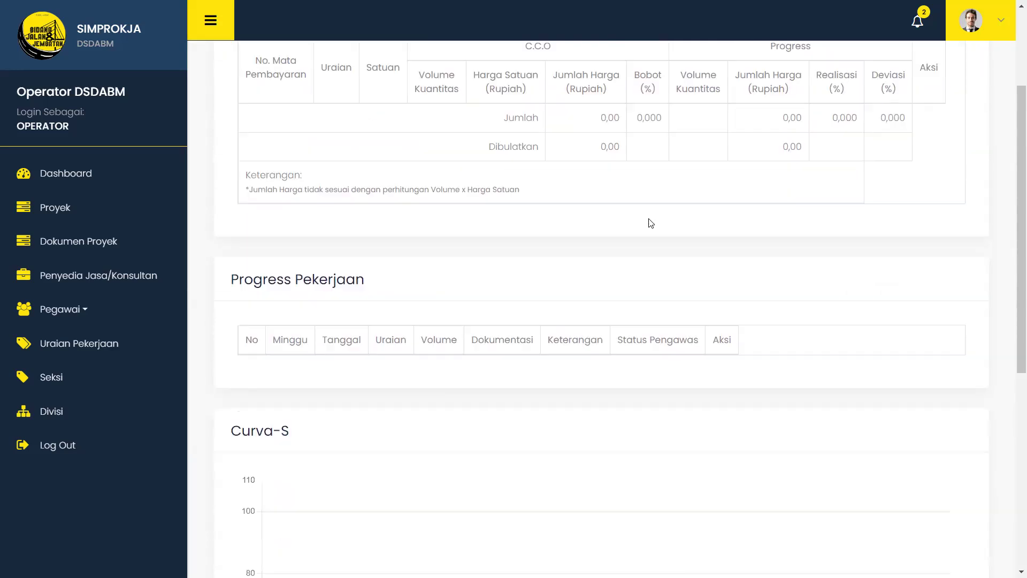
scroll(601, 229, down, 1)
scroll(309, 295, down, 1)
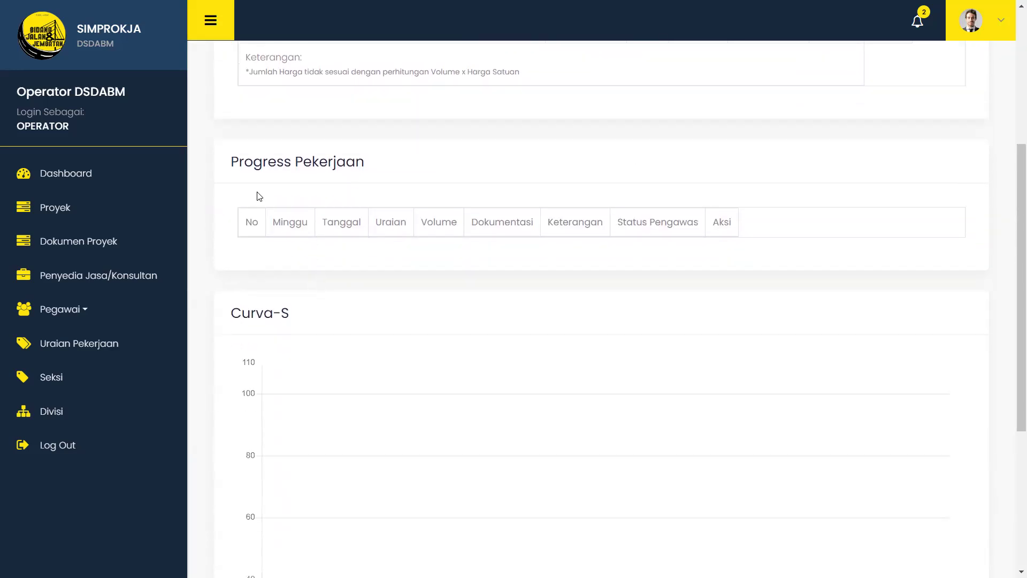
scroll(305, 225, down, 2)
scroll(305, 248, down, 2)
scroll(313, 311, up, 7)
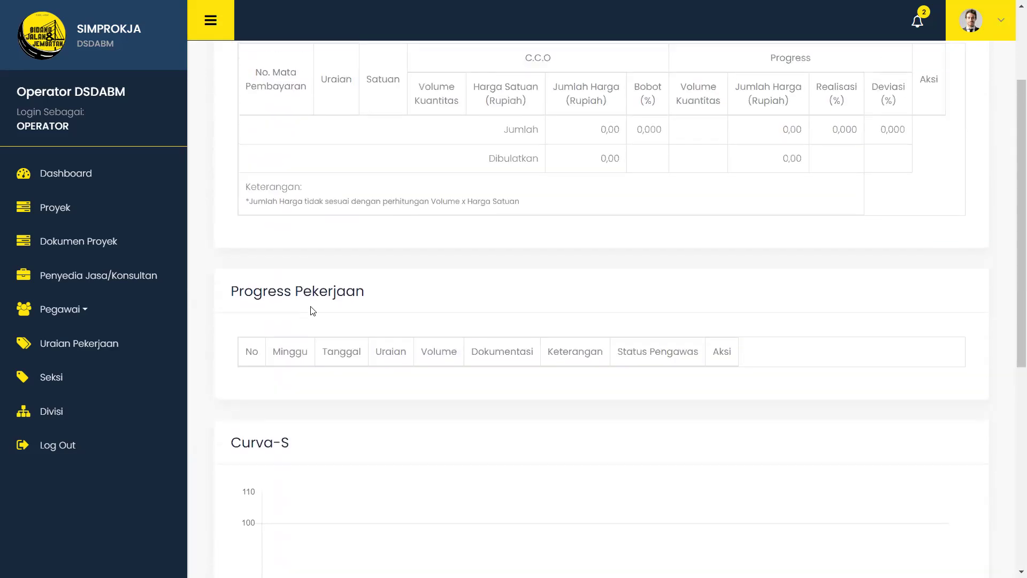
scroll(313, 311, up, 3)
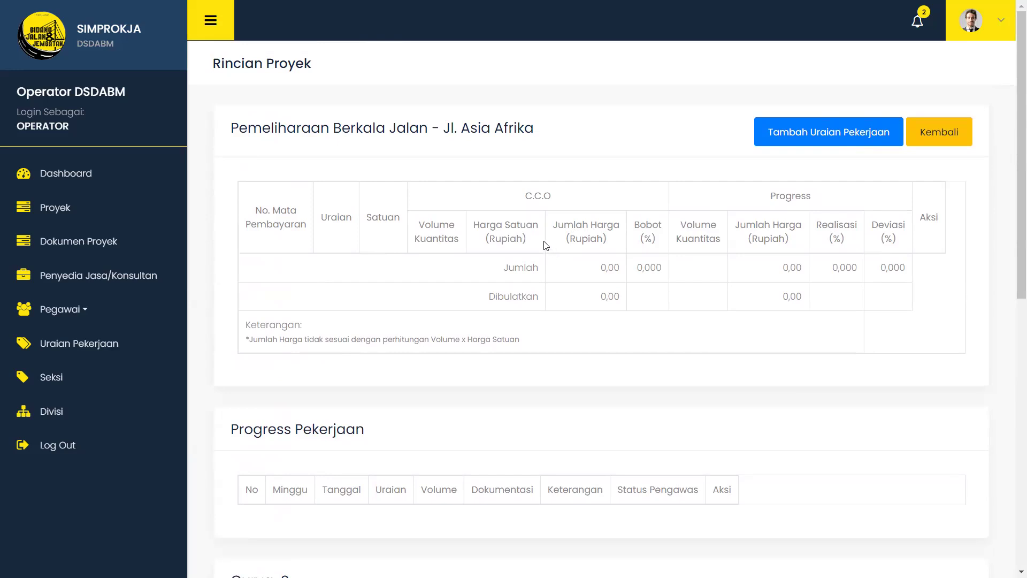
Start a new Uraian Pekerjaan with Divisi 6. Perkerasan Aspal, Seksi 1. Lapis Resap Pengikat dan Lapis Perekat and Uraian Kerja 2a. Lapis Perekat - Aspal Cair/Emulsi.
click(812, 136)
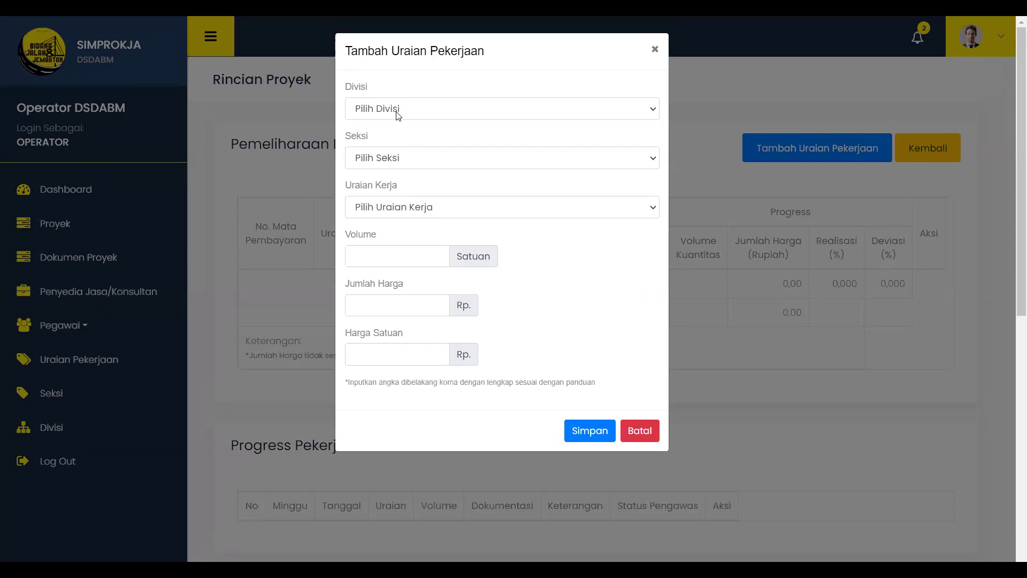
click(397, 115)
click(390, 215)
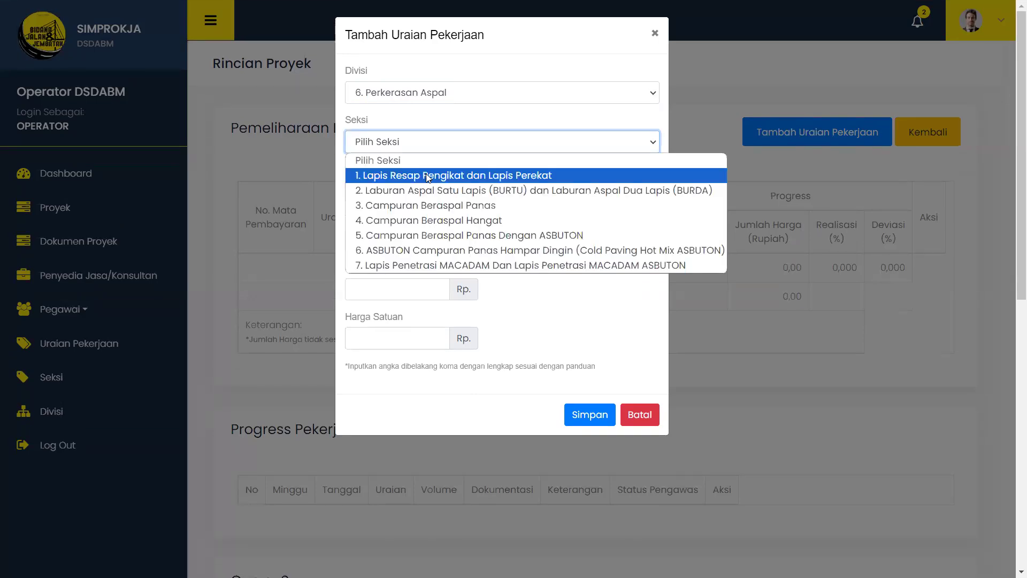
click(428, 177)
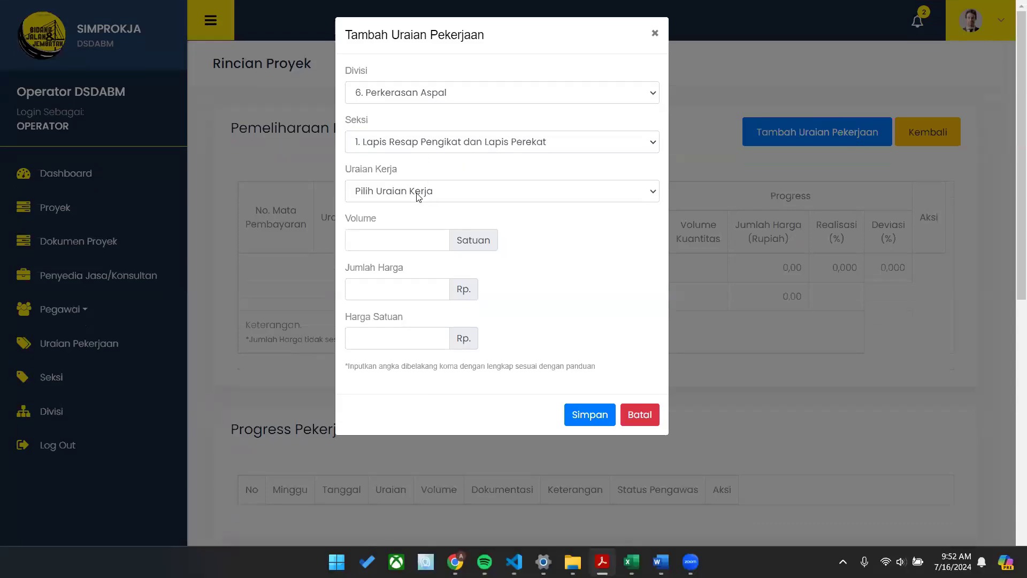
click(418, 212)
click(424, 245)
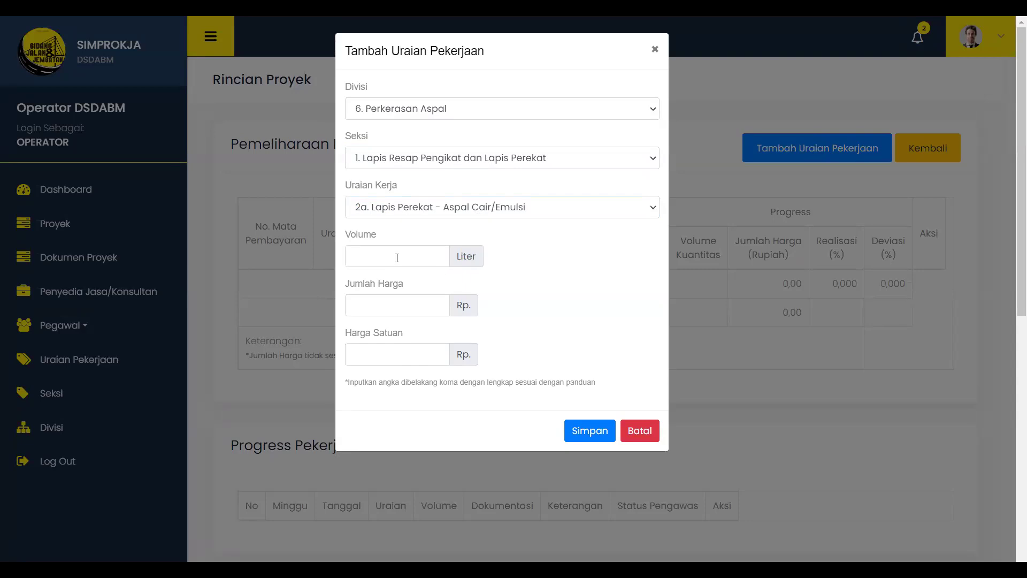
Set the work item's Volume to 2238.00 Liter and Jumlah Harga to Rp. 33972840.00, and save the item.
click(396, 259)
text(2238.00)
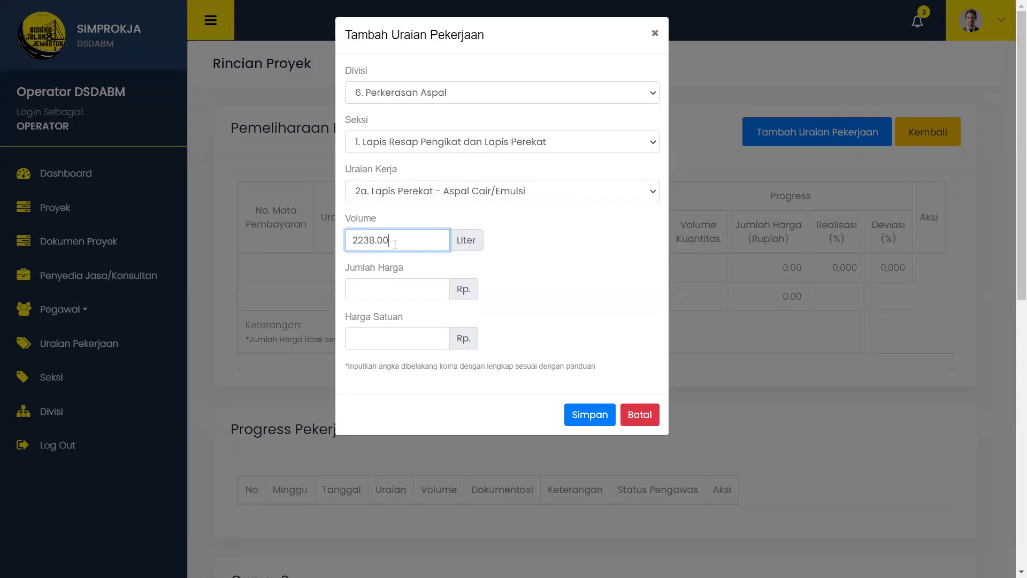
click(493, 235)
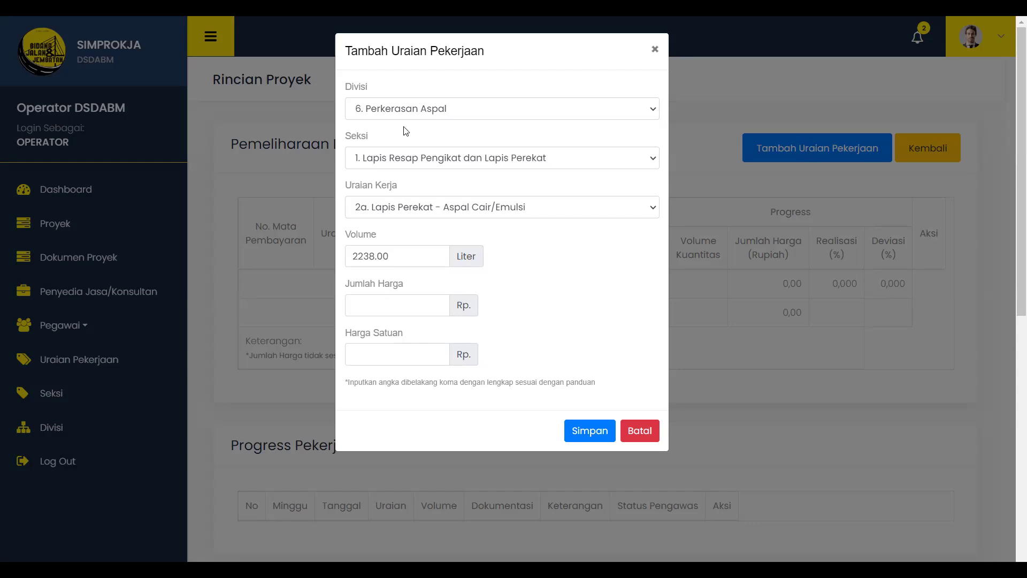
click(401, 305)
text(33972840.00)
click(553, 303)
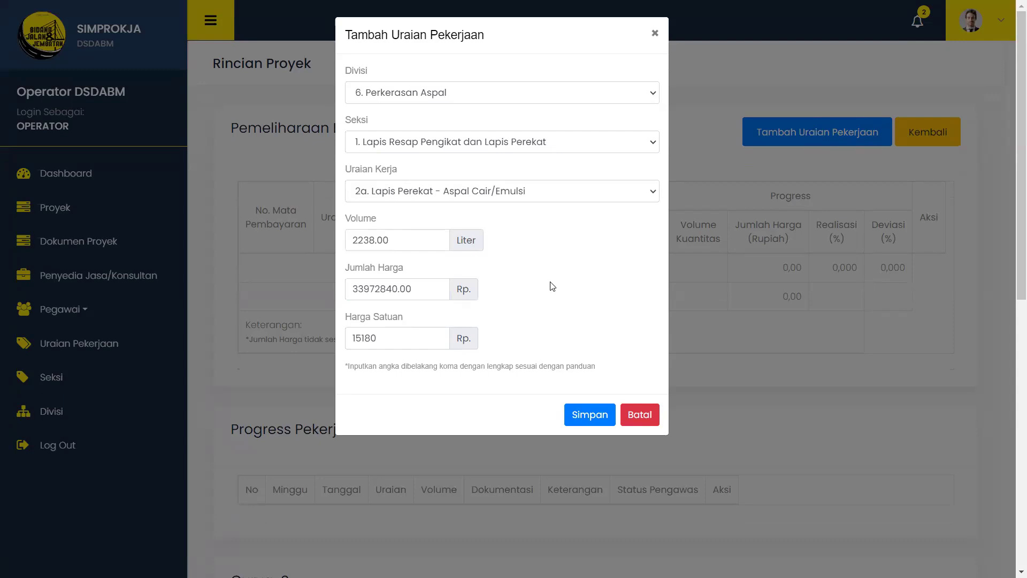
click(595, 417)
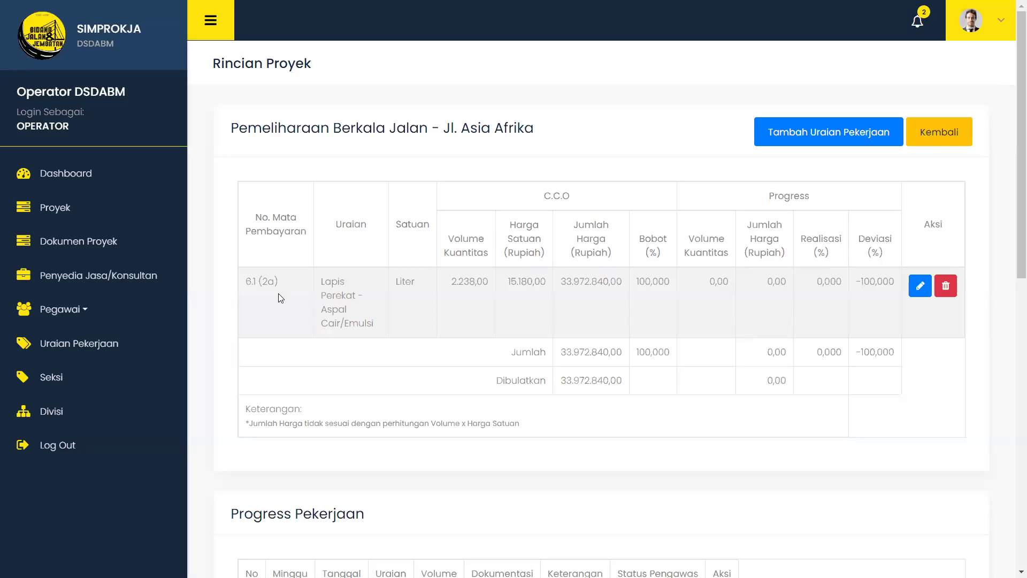
Examine the saved Lapis Perekat row, including its Bobot and Progress values, and the sections below the table.
drag(245, 283, 887, 293)
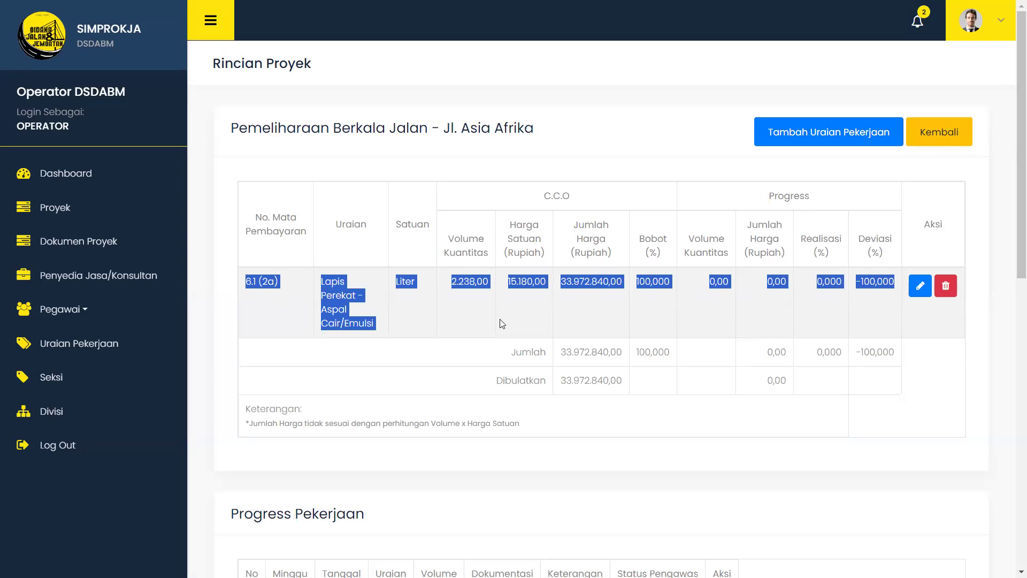
click(493, 333)
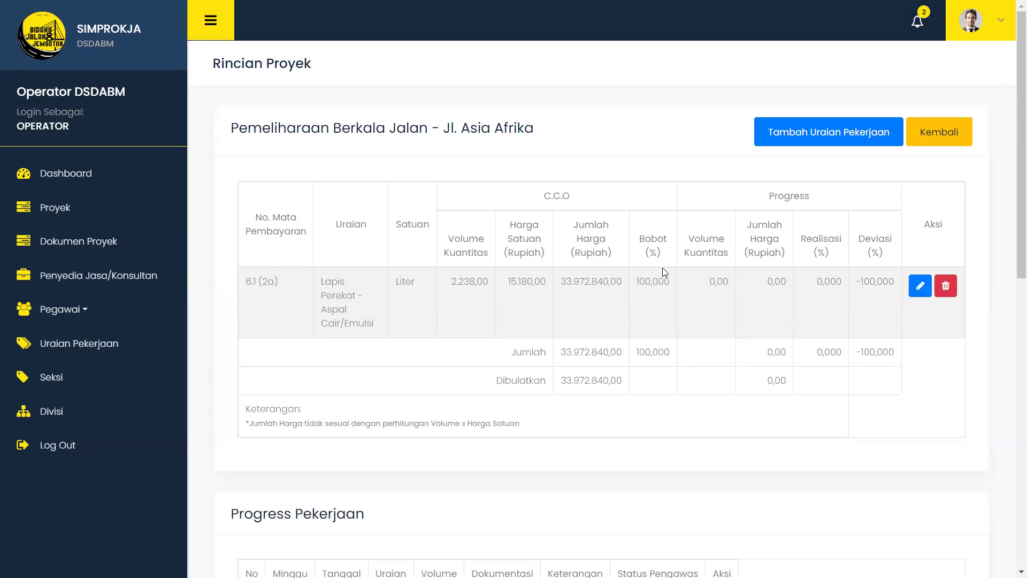
drag(638, 246, 636, 286)
click(642, 309)
drag(770, 191, 810, 194)
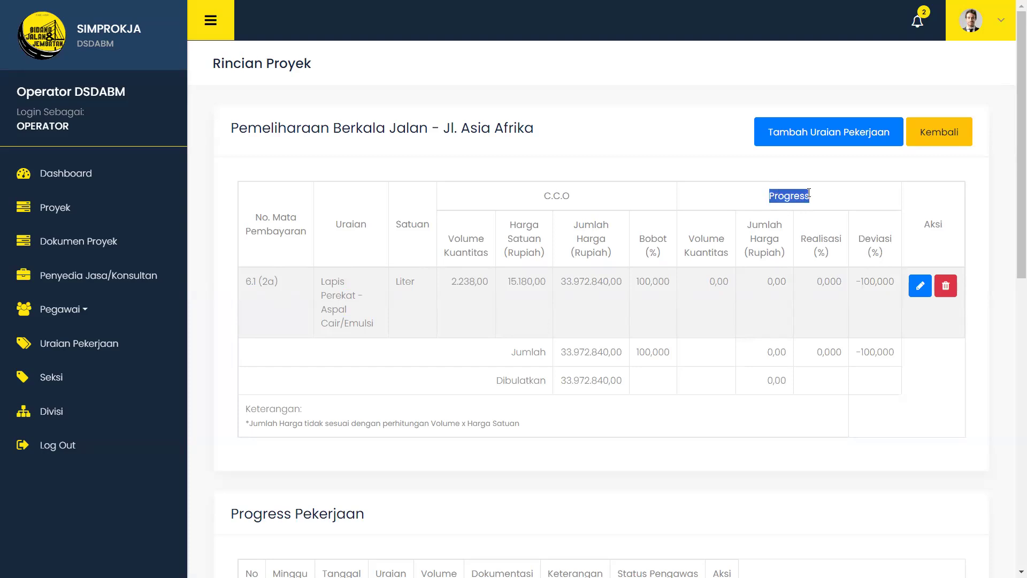
drag(729, 281, 698, 285)
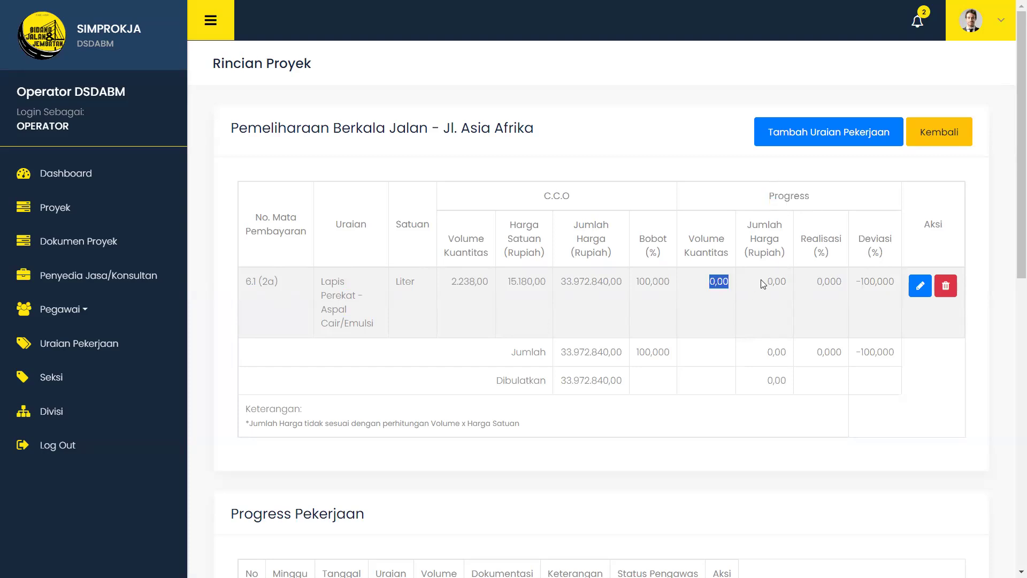
click(825, 278)
scroll(795, 210, down, 5)
scroll(808, 161, up, 5)
Start another Uraian Pekerjaan with Divisi 6. Perkerasan Aspal, Seksi 3. Campuran Beraspal Panas and Uraian Kerja 5a. Laston Lapis Aus (AC-WC).
click(811, 142)
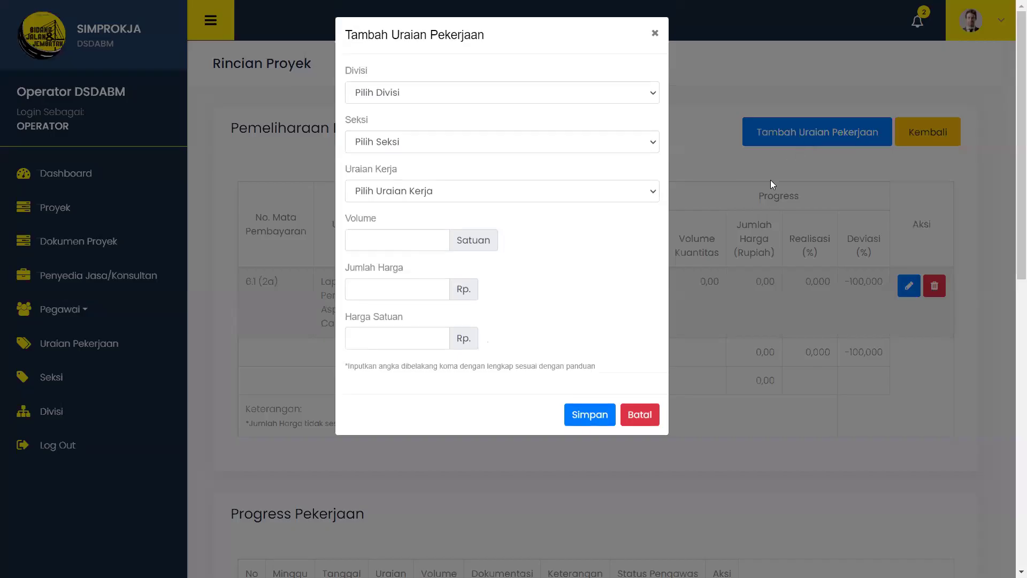
click(409, 99)
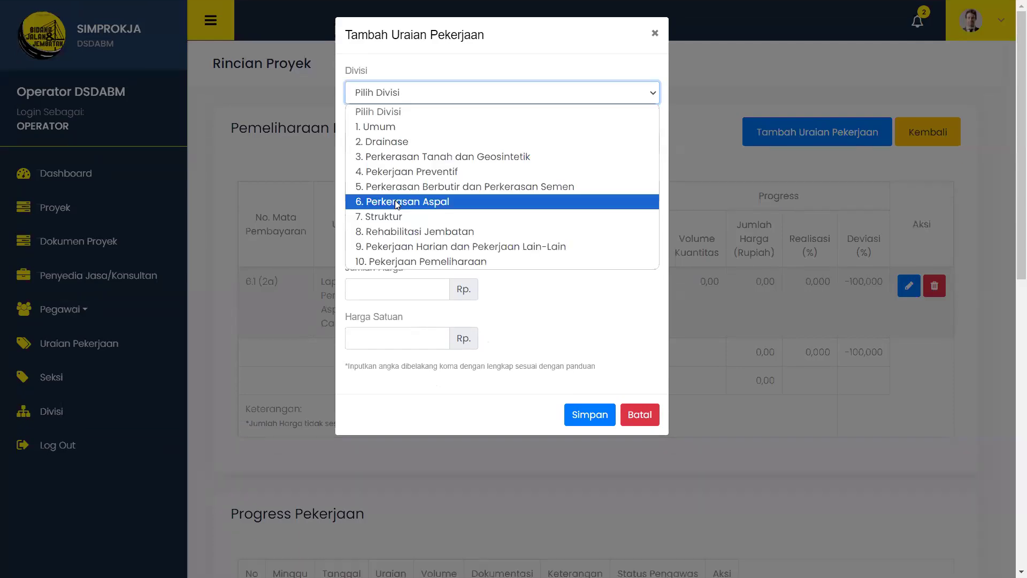
click(396, 203)
click(395, 145)
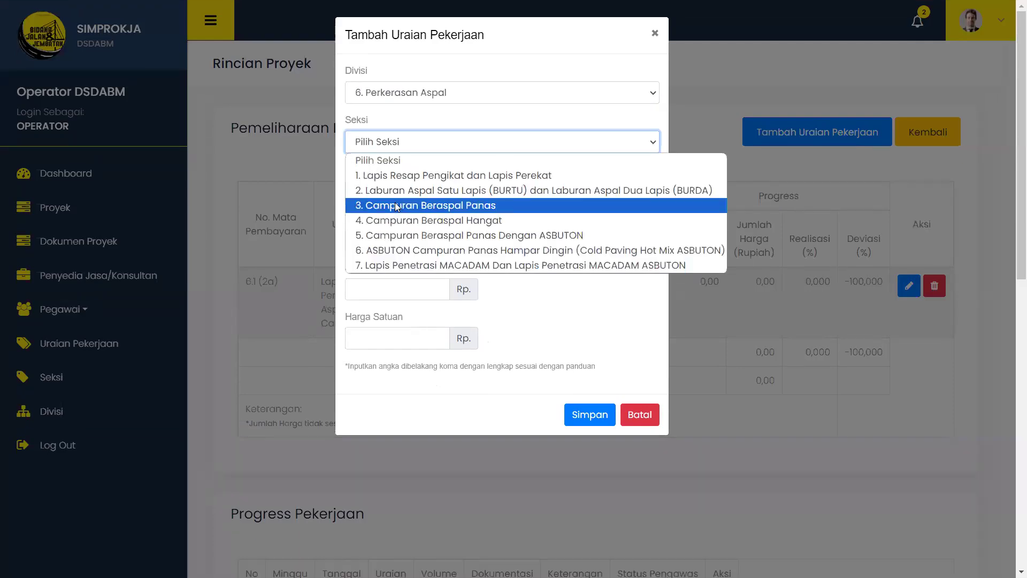
click(397, 206)
click(397, 191)
click(404, 312)
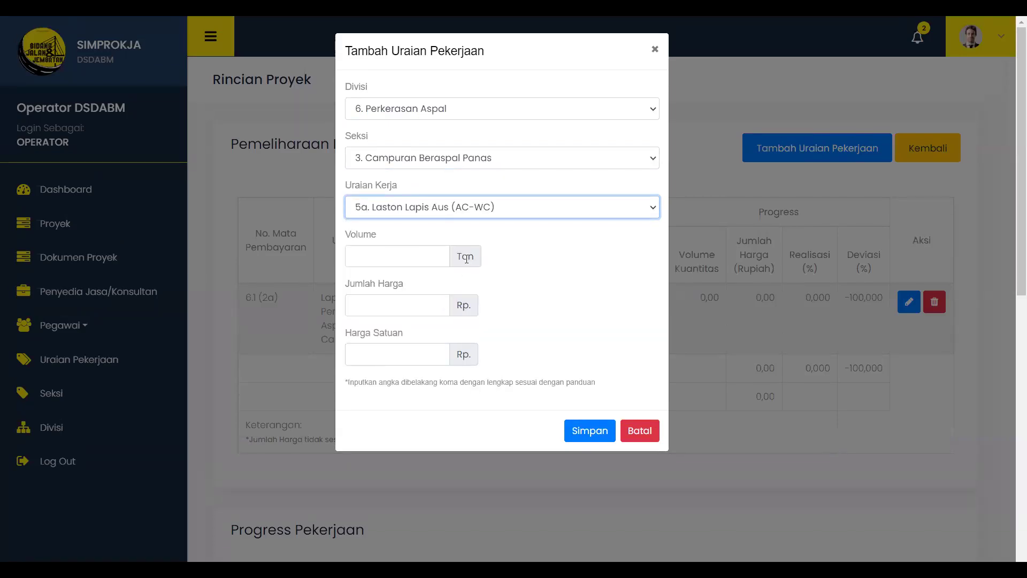
Set the Laston Lapis Aus item's Volume to 831 Ton and Jumlah Harga to Rp. 1462560000.00, and save the item.
click(466, 258)
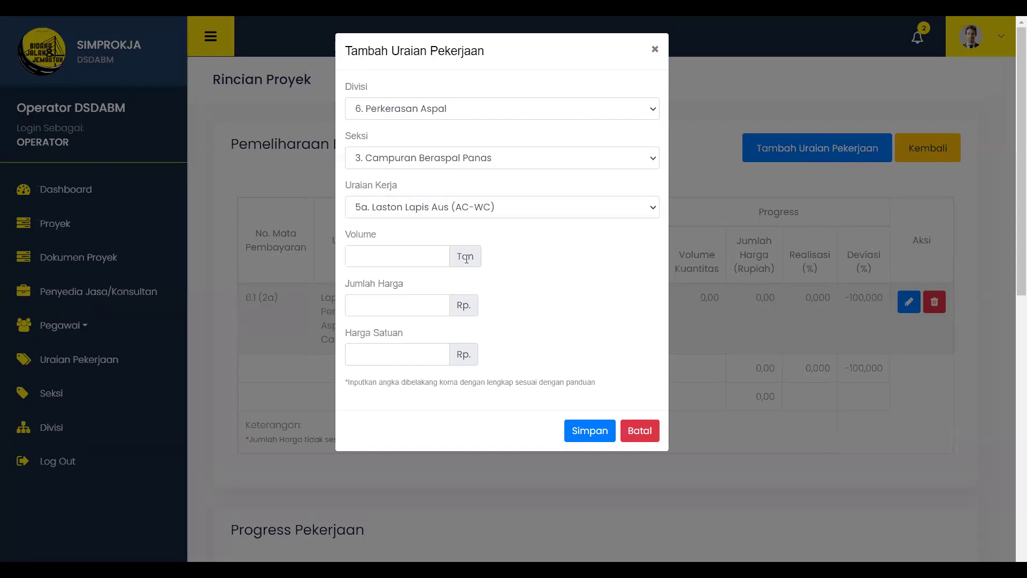
click(400, 256)
text(831)
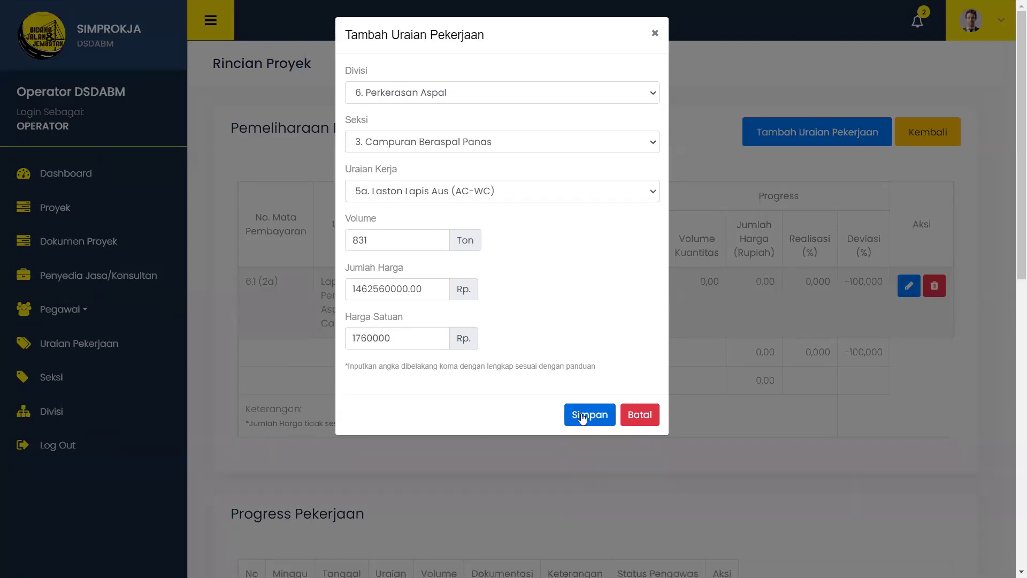
click(584, 432)
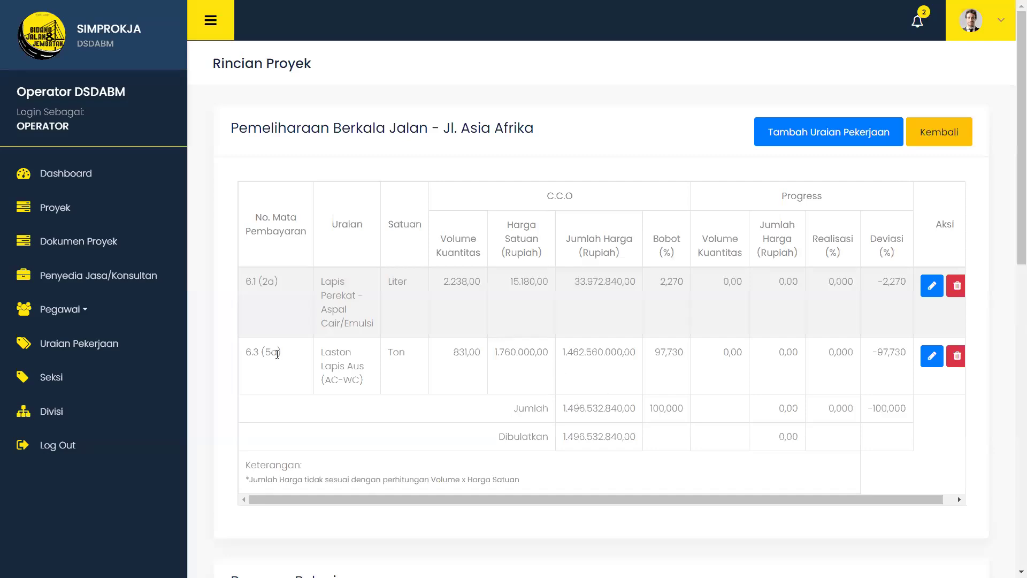
Examine the new Laston Lapis Aus row, comparing both work items' Bobot and Jumlah Harga values and the Jumlah total.
drag(245, 351, 907, 349)
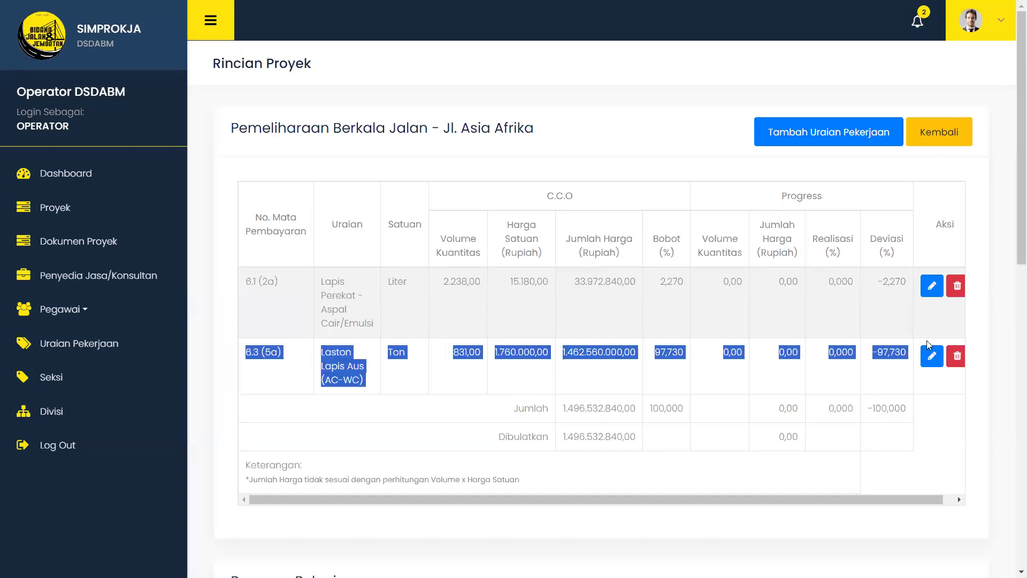
click(676, 310)
double_click(667, 280)
drag(691, 351, 653, 350)
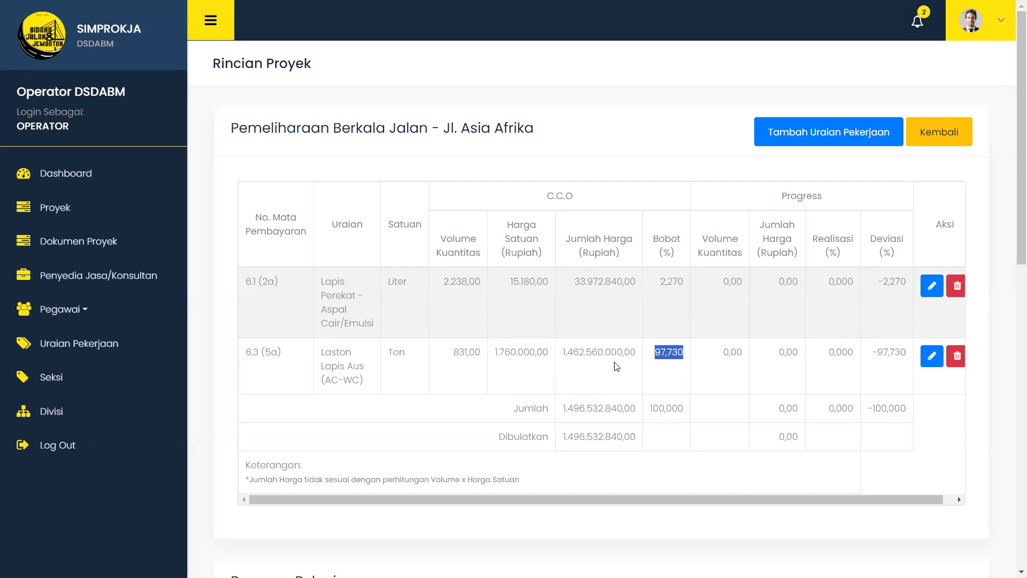
drag(588, 272, 611, 364)
click(611, 363)
drag(563, 408, 632, 407)
click(602, 244)
Review the project page from the work item table's totals down through the Progress Pekerjaan section and the Curva-S chart.
scroll(673, 377, down, 1)
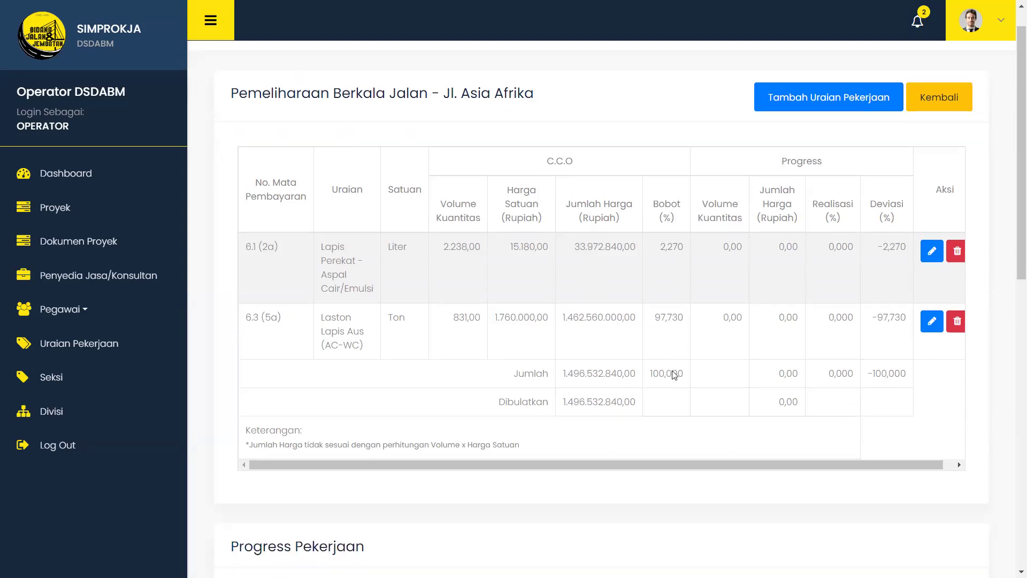
scroll(673, 369, down, 5)
scroll(666, 364, up, 6)
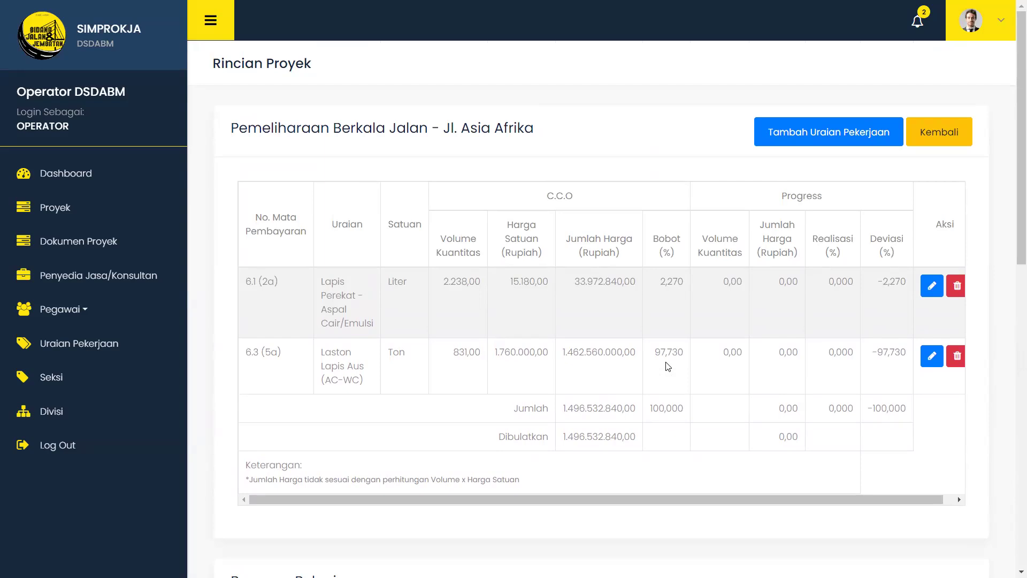
scroll(668, 366, down, 5)
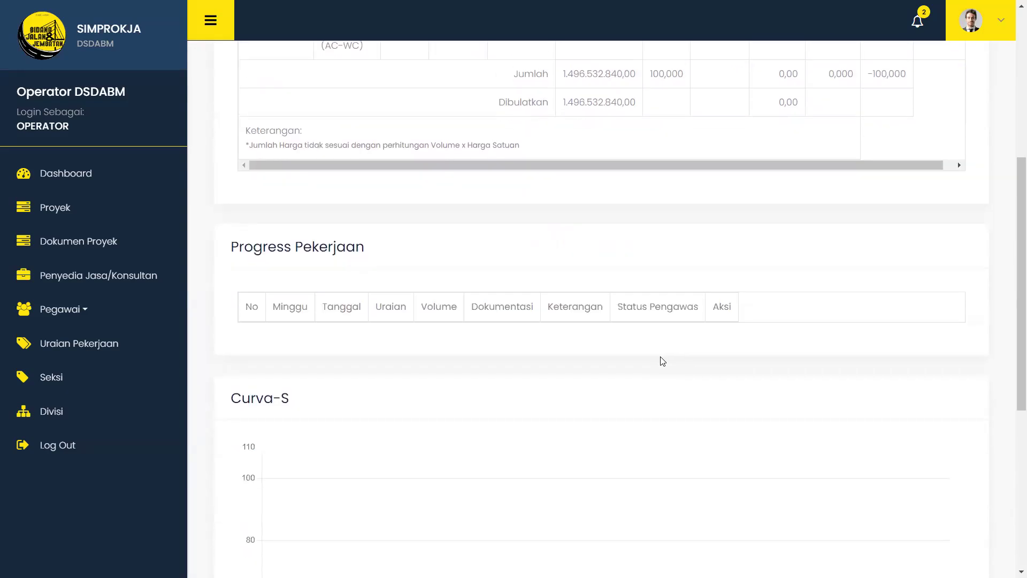
scroll(662, 346, down, 5)
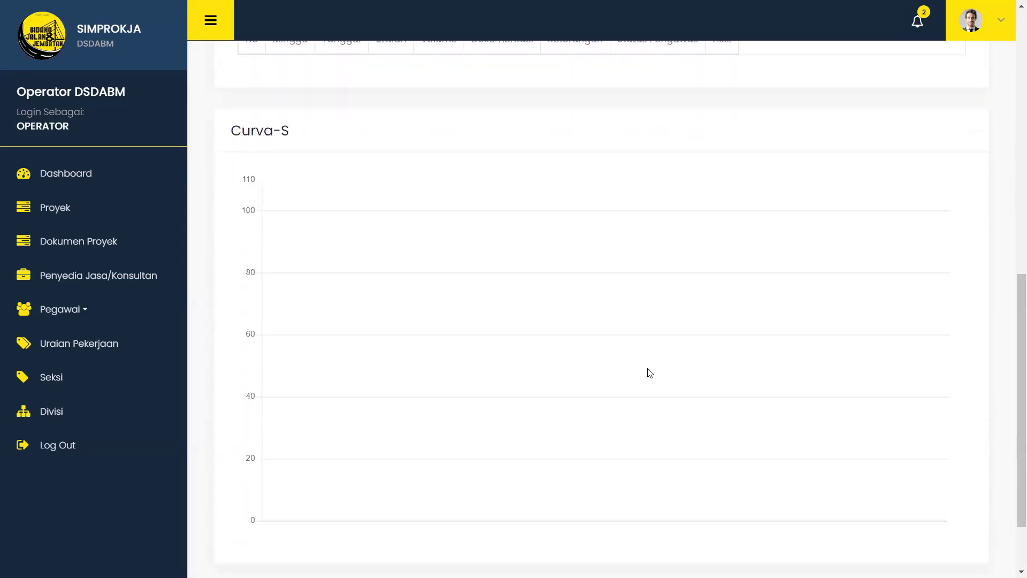
scroll(613, 359, down, 2)
scroll(595, 350, up, 10)
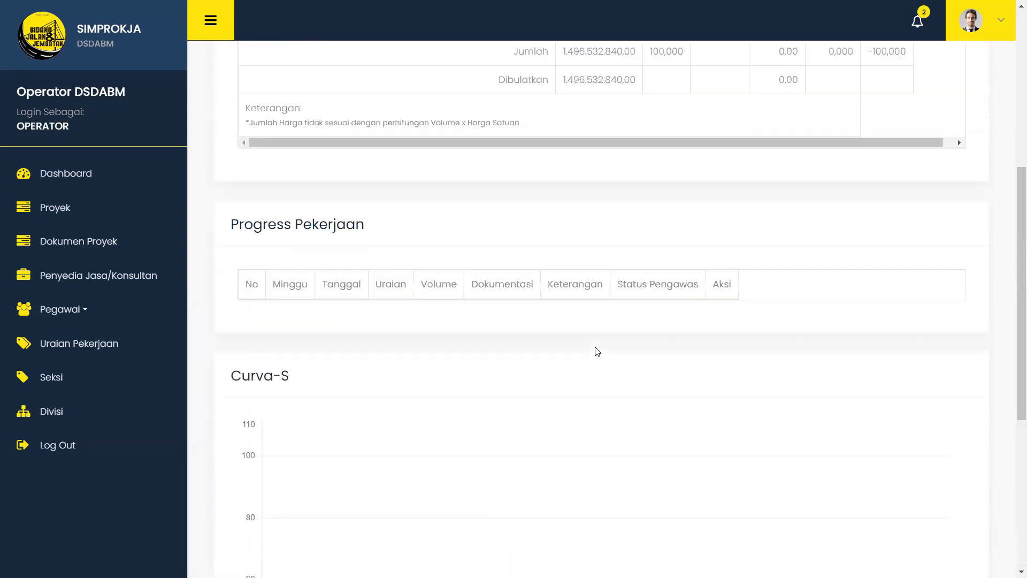